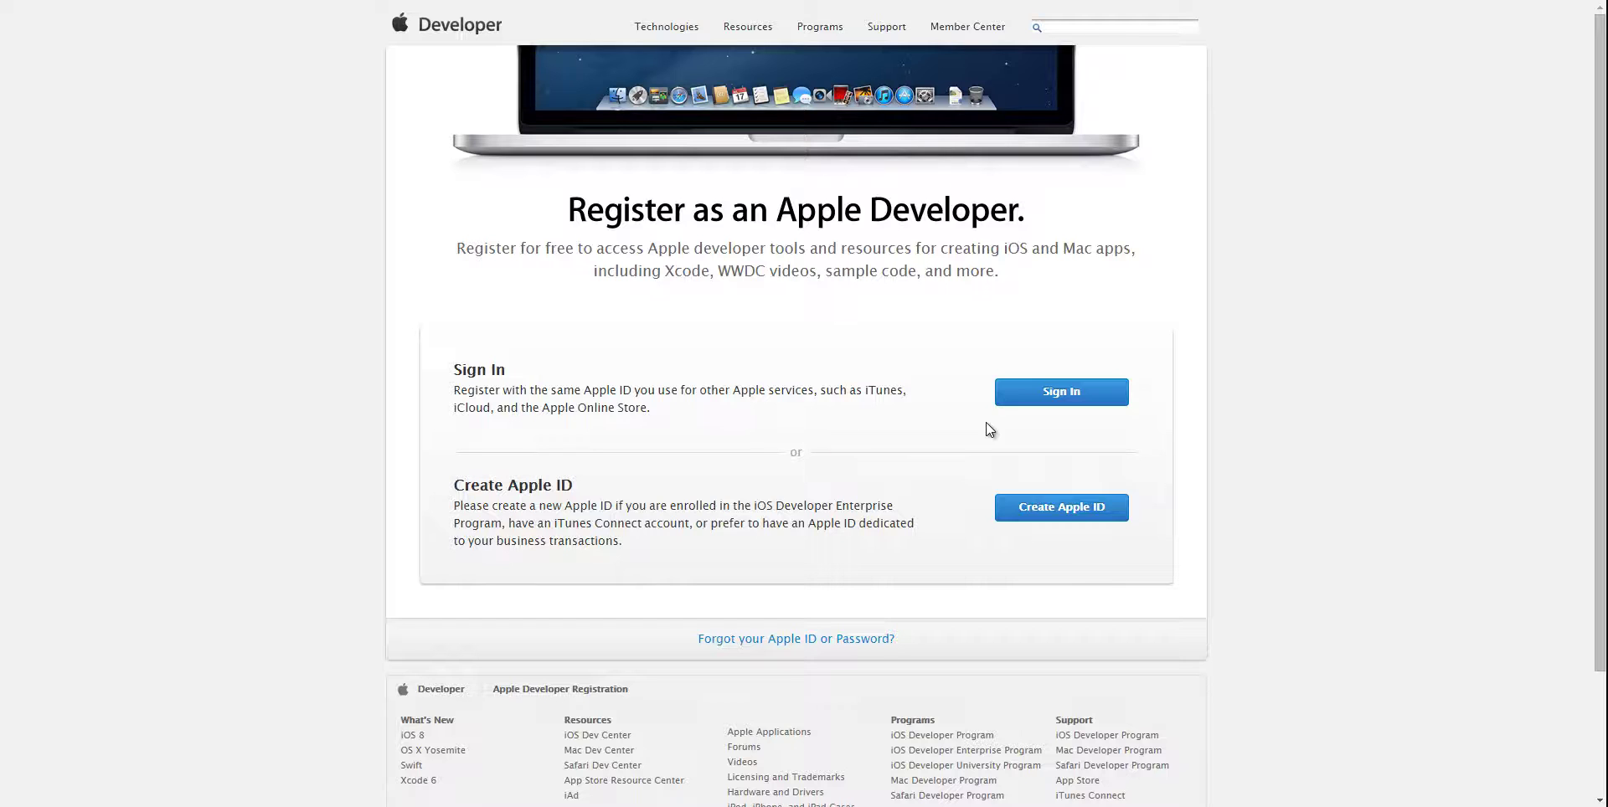
# - Open the Create Apple ID form and set the first security question to "What is your favorite children's book?"
pyautogui.click(1039, 512)
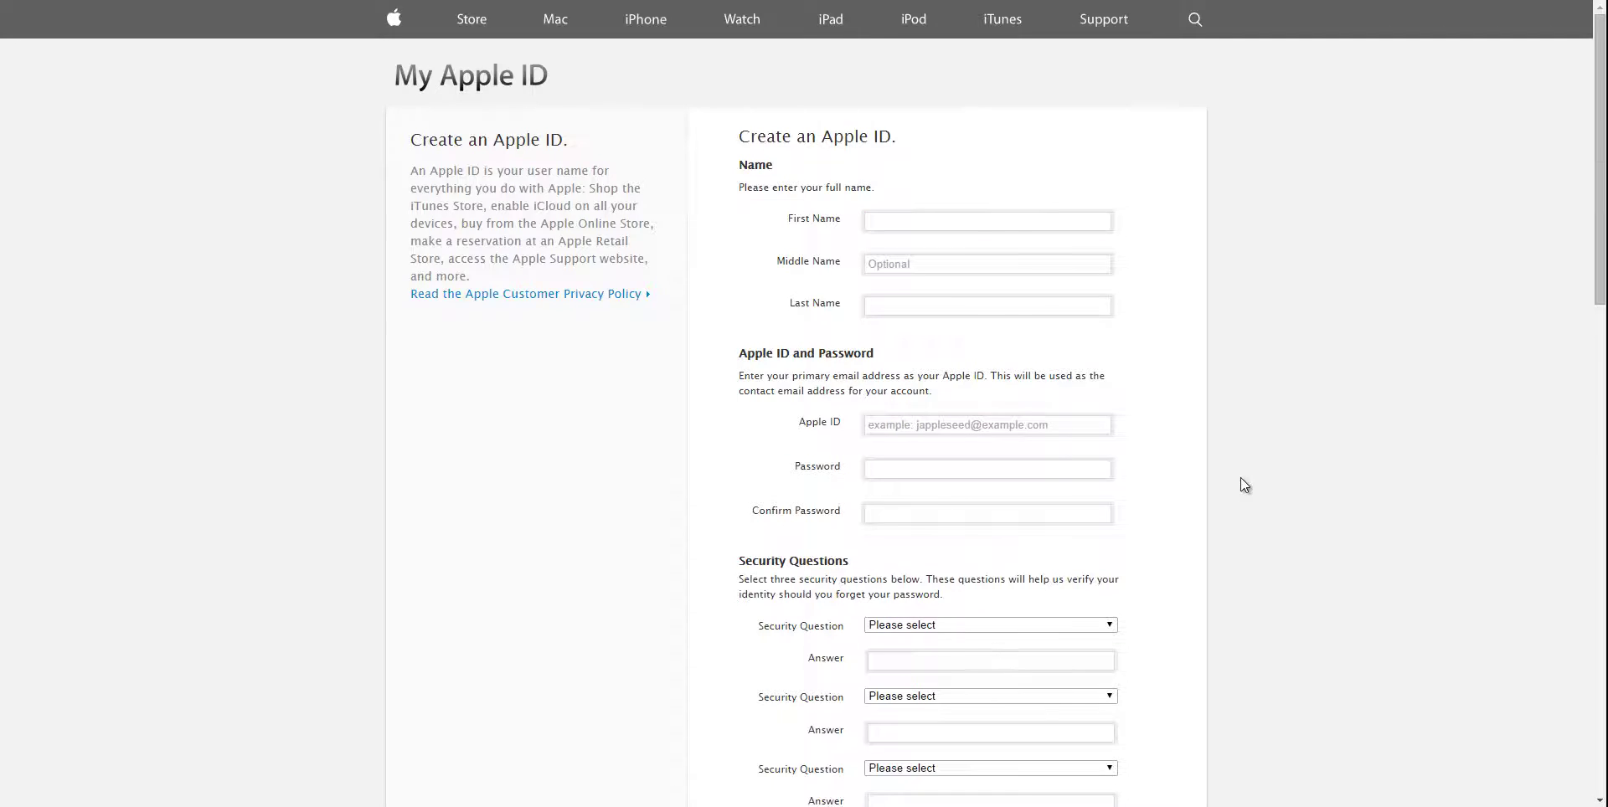
pyautogui.scroll(-5, 1239, 479)
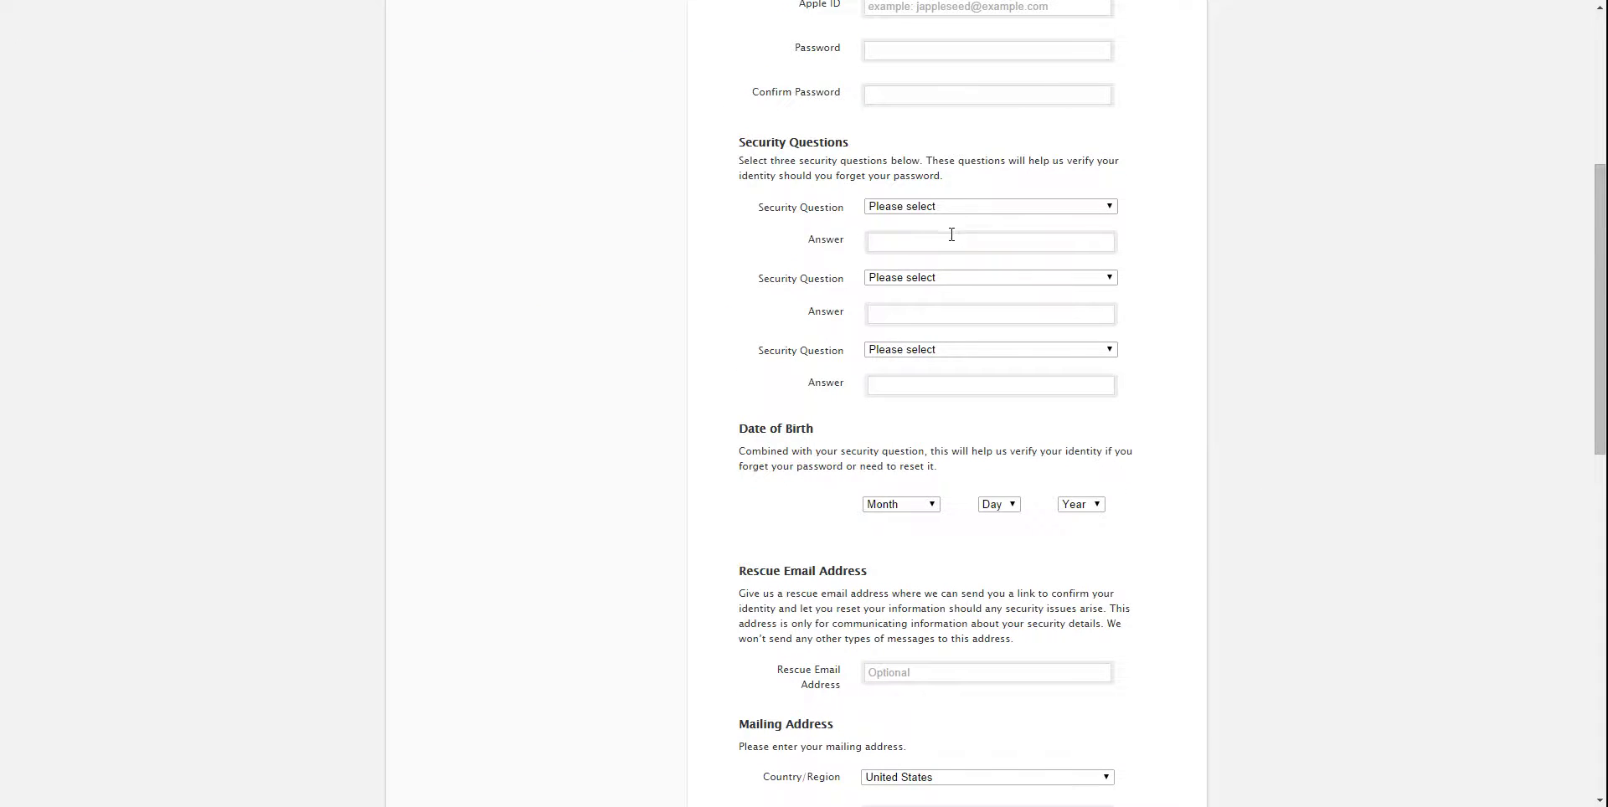
pyautogui.click(944, 204)
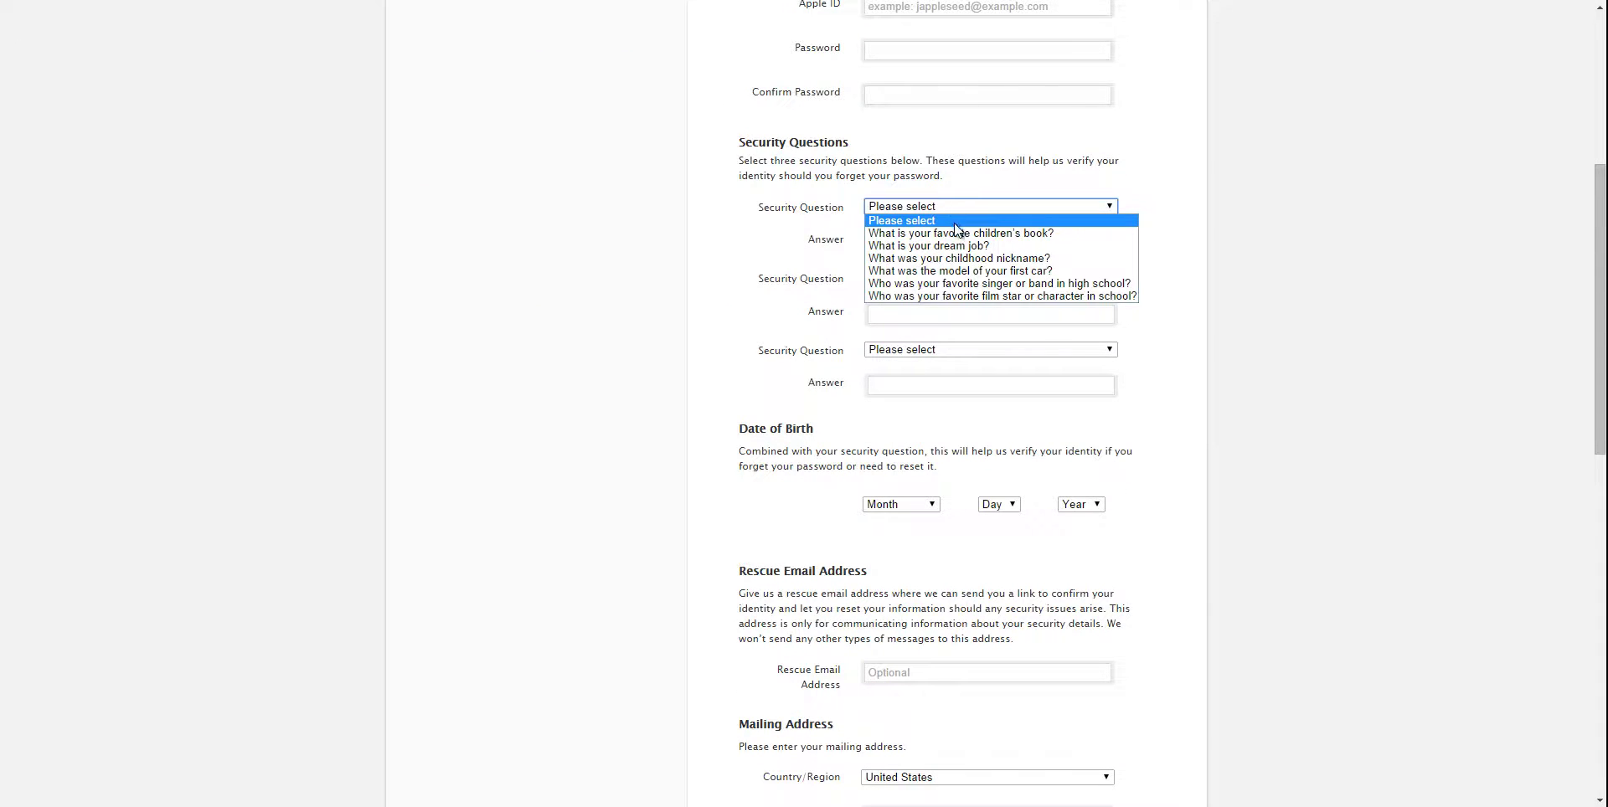
pyautogui.click(958, 233)
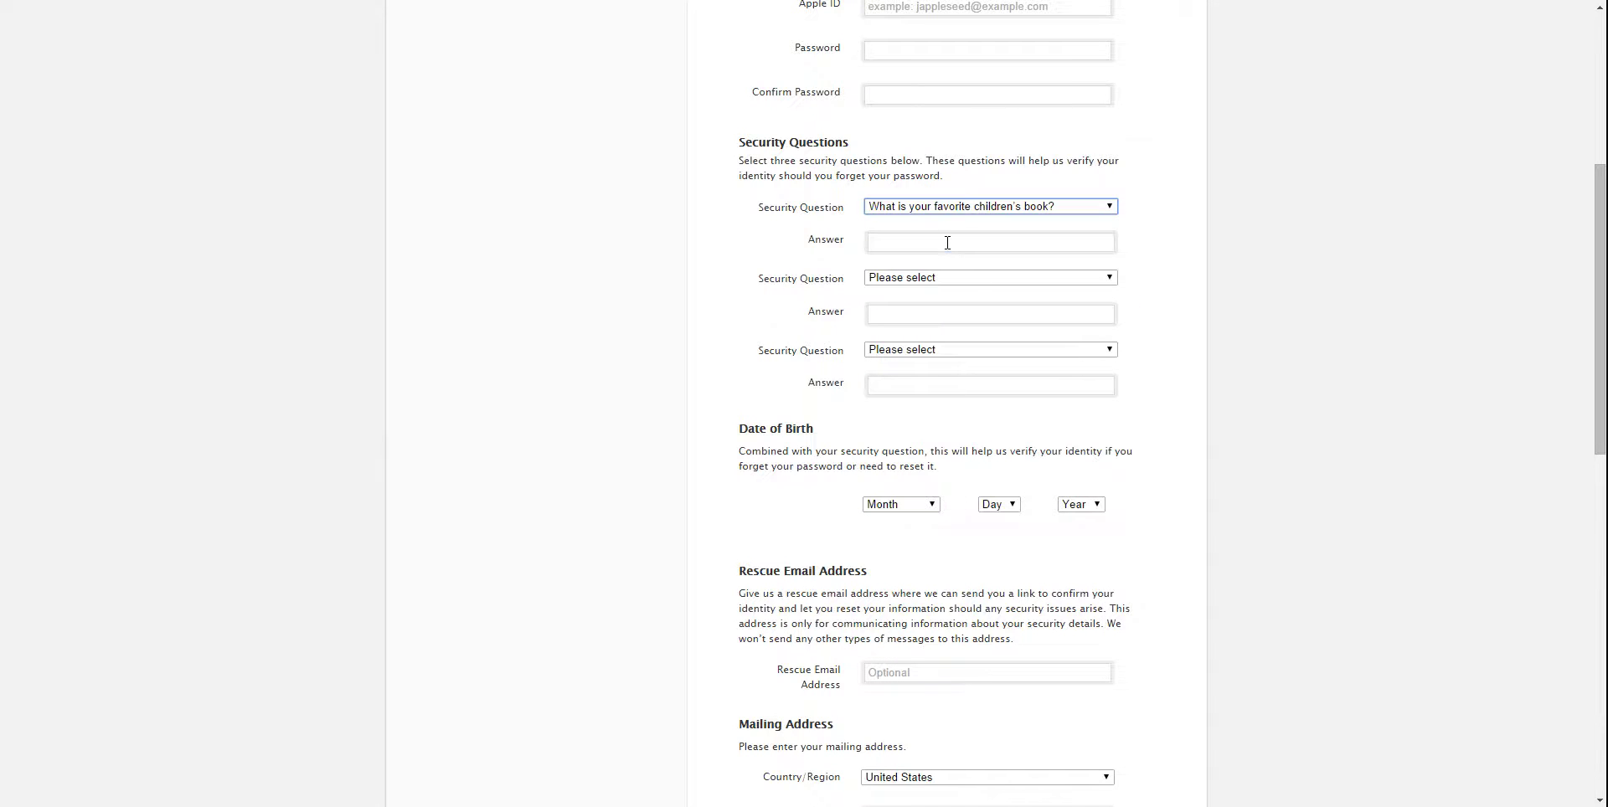
pyautogui.click(947, 243)
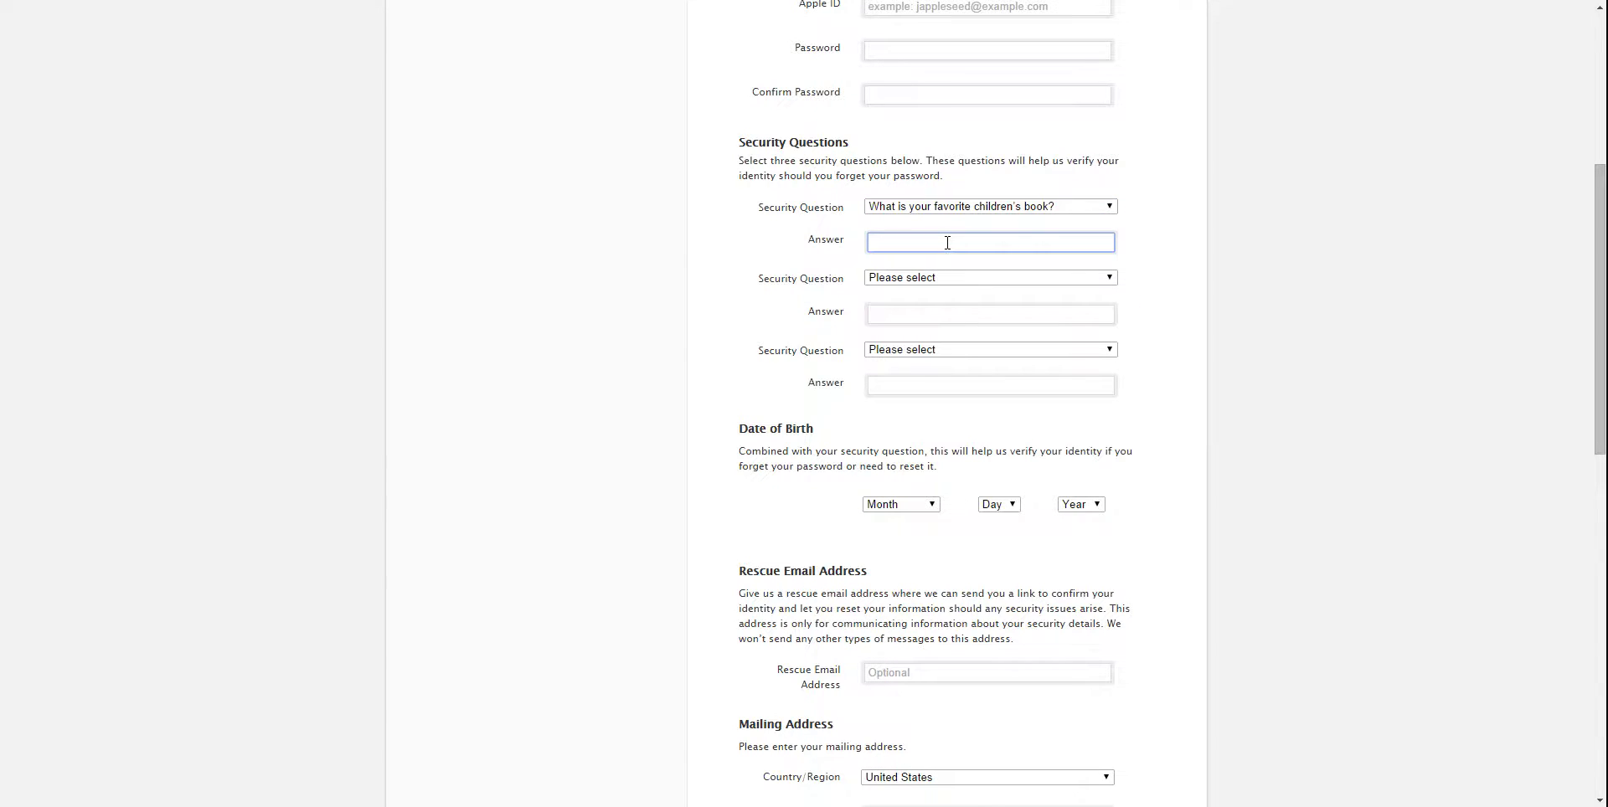
pyautogui.click(1183, 441)
# - Opt out of Apple News and Announcements in the email preferences and submit the form to create the Apple ID
pyautogui.scroll(-3, 1183, 441)
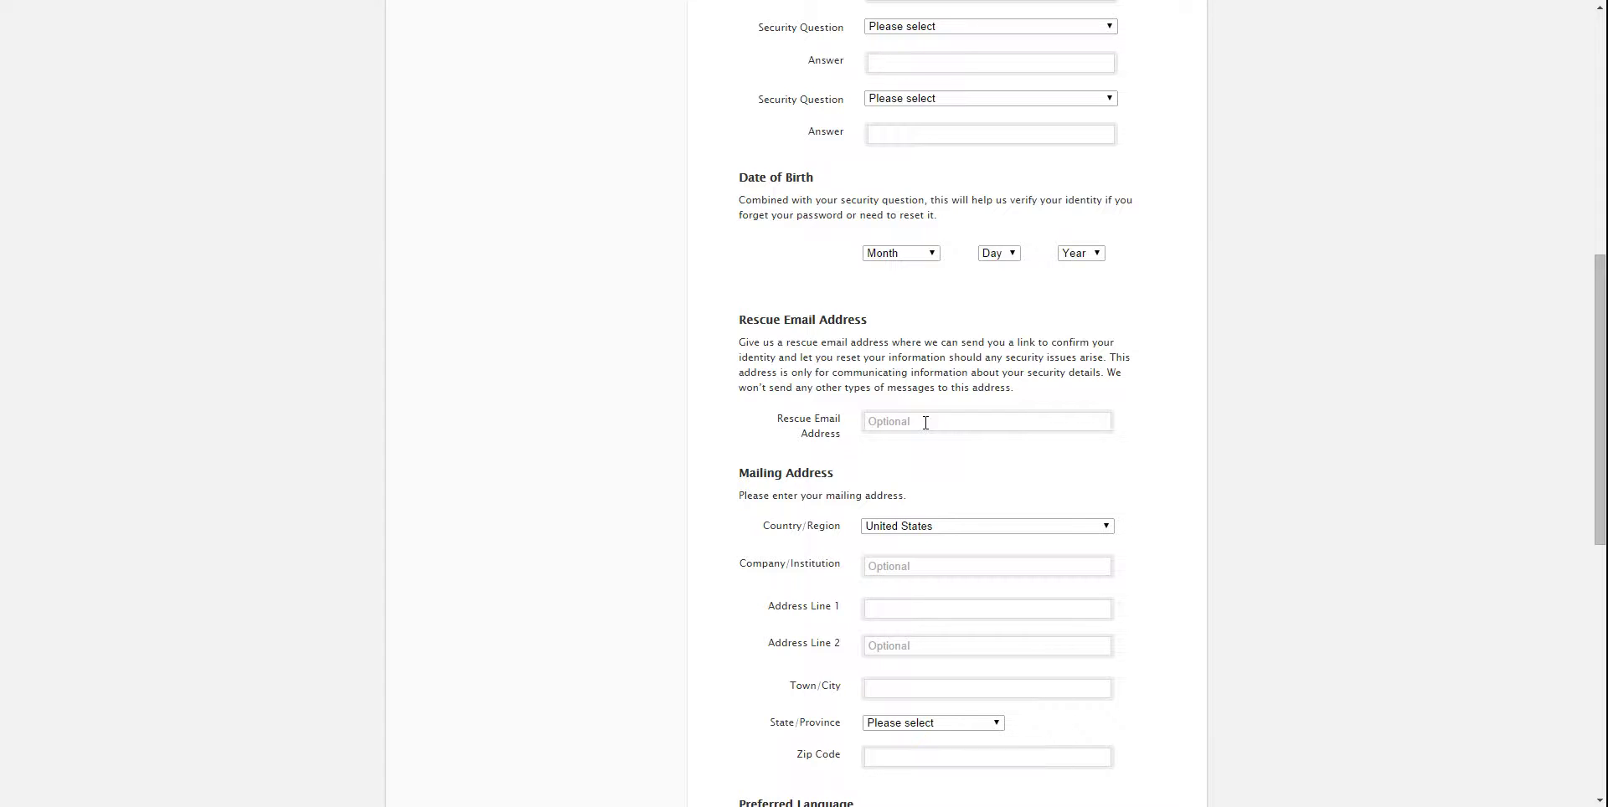
pyautogui.scroll(-3, 927, 422)
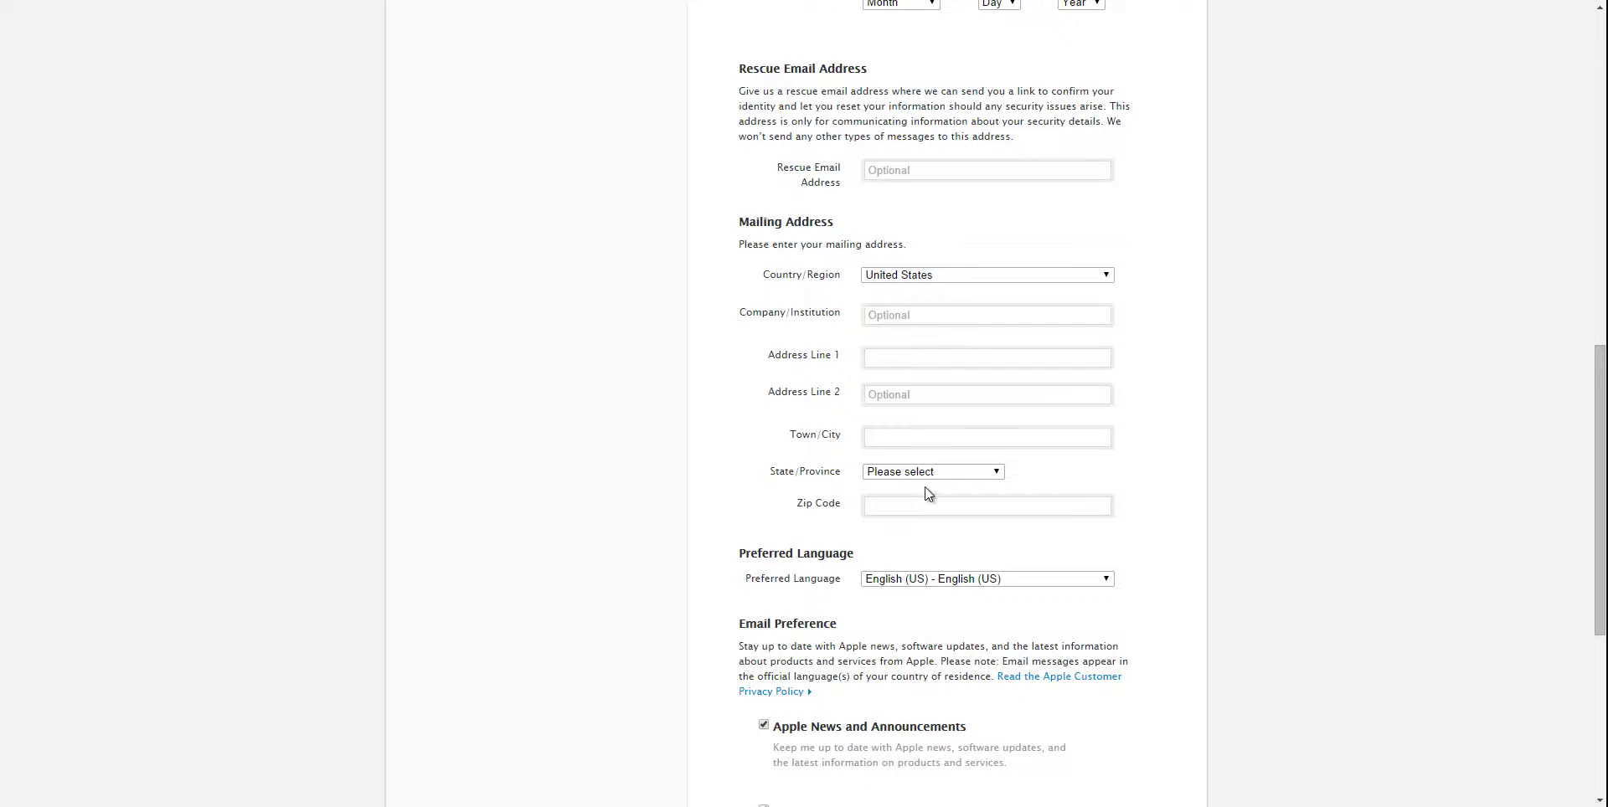
pyautogui.scroll(-3, 925, 494)
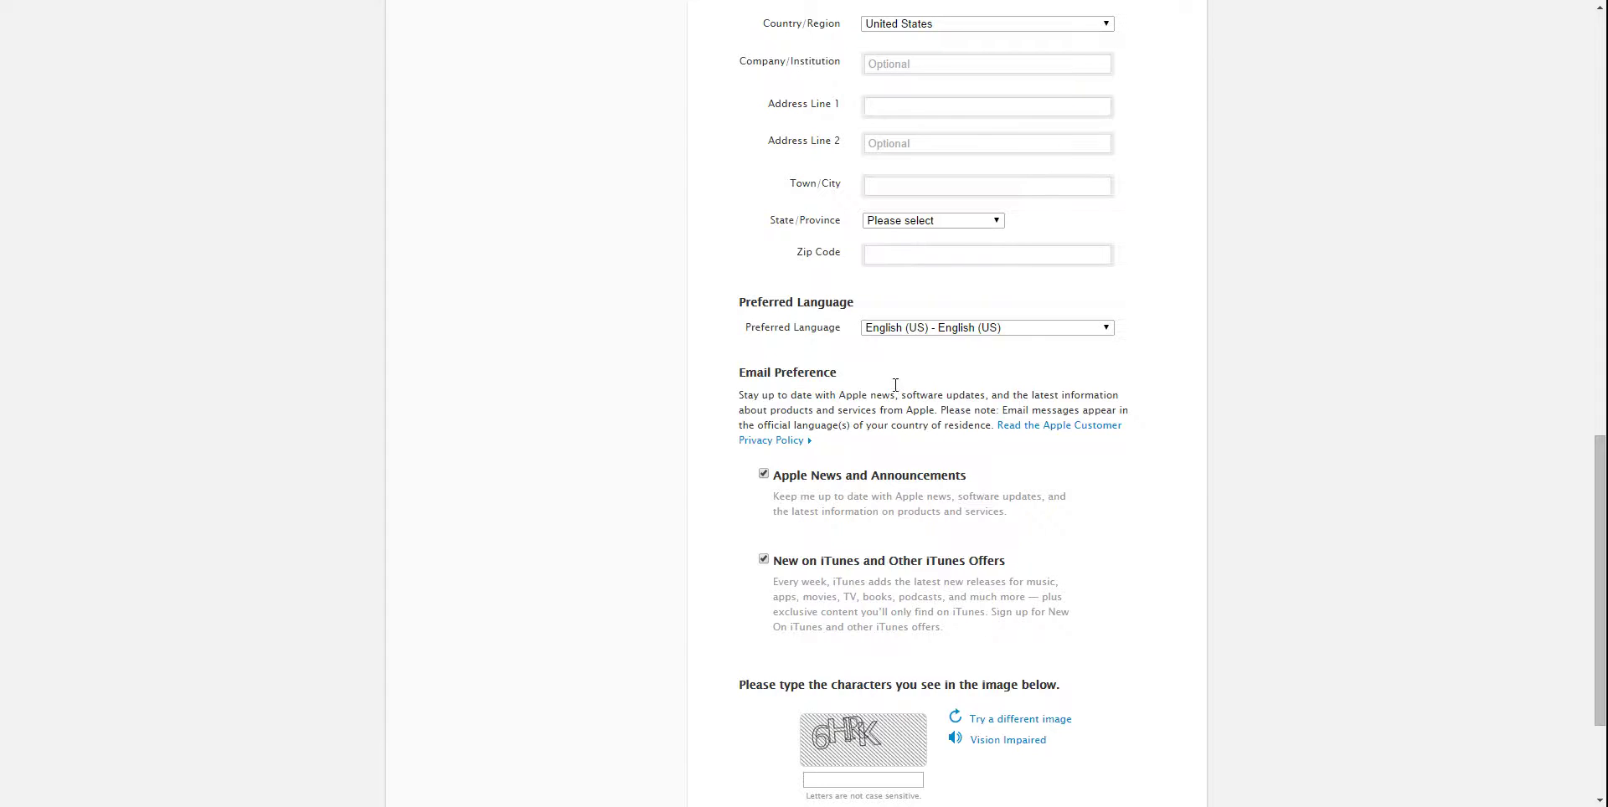
pyautogui.click(764, 475)
pyautogui.scroll(-3, 938, 593)
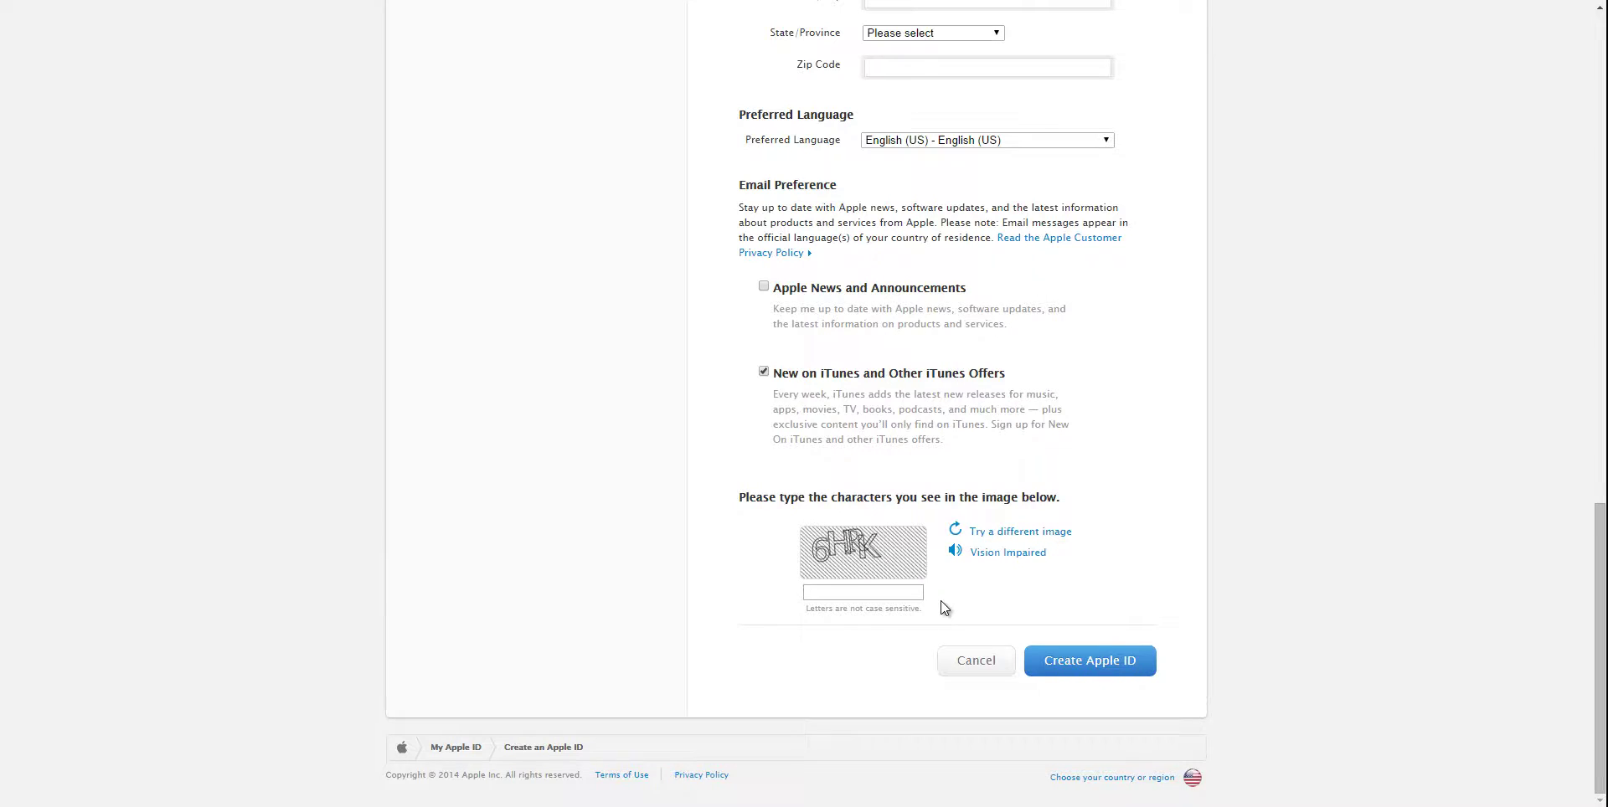
pyautogui.click(834, 593)
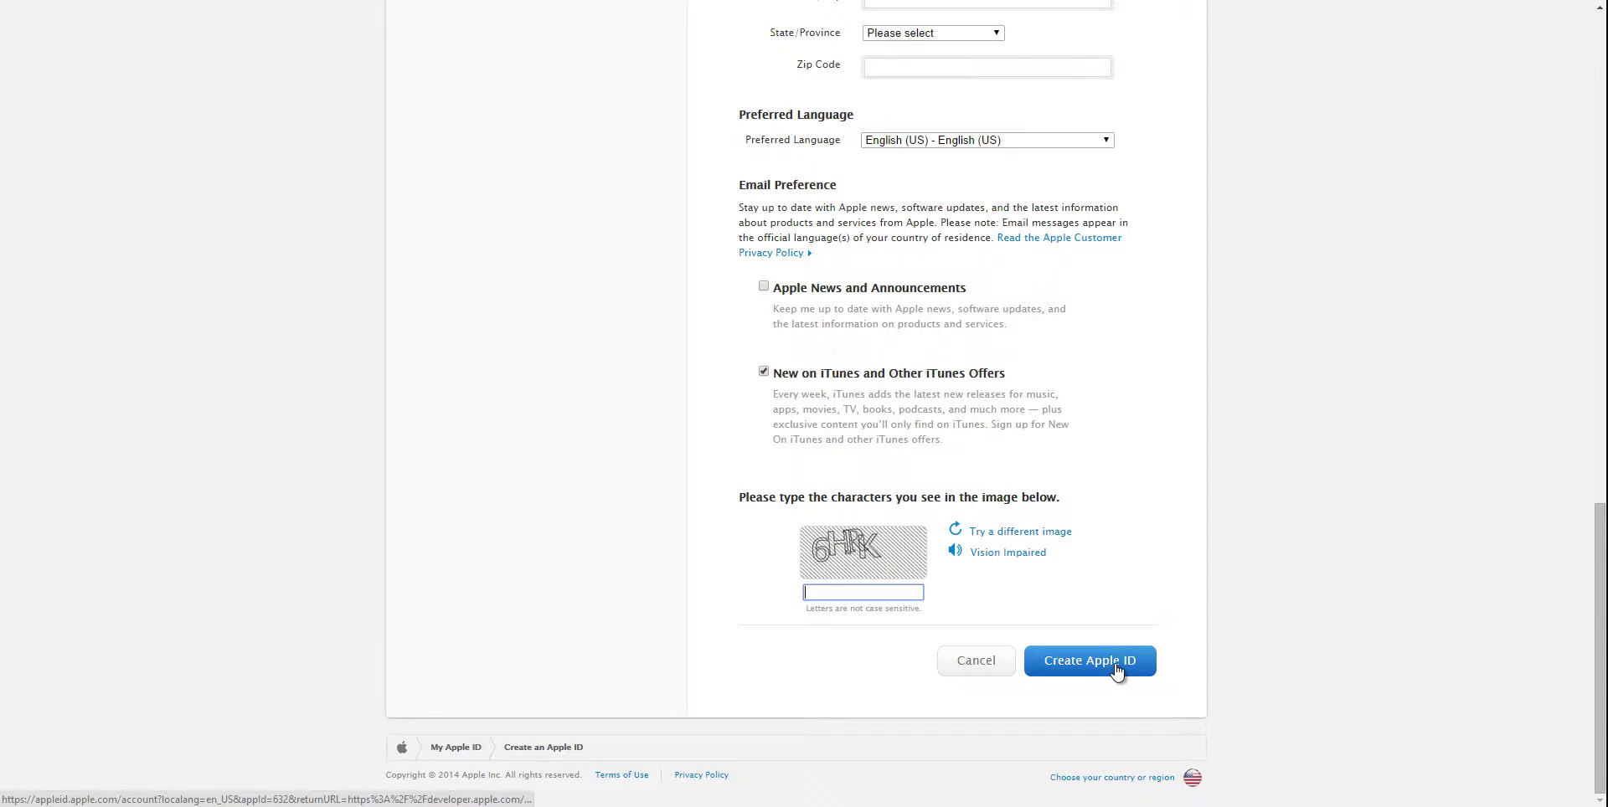
pyautogui.click(1089, 661)
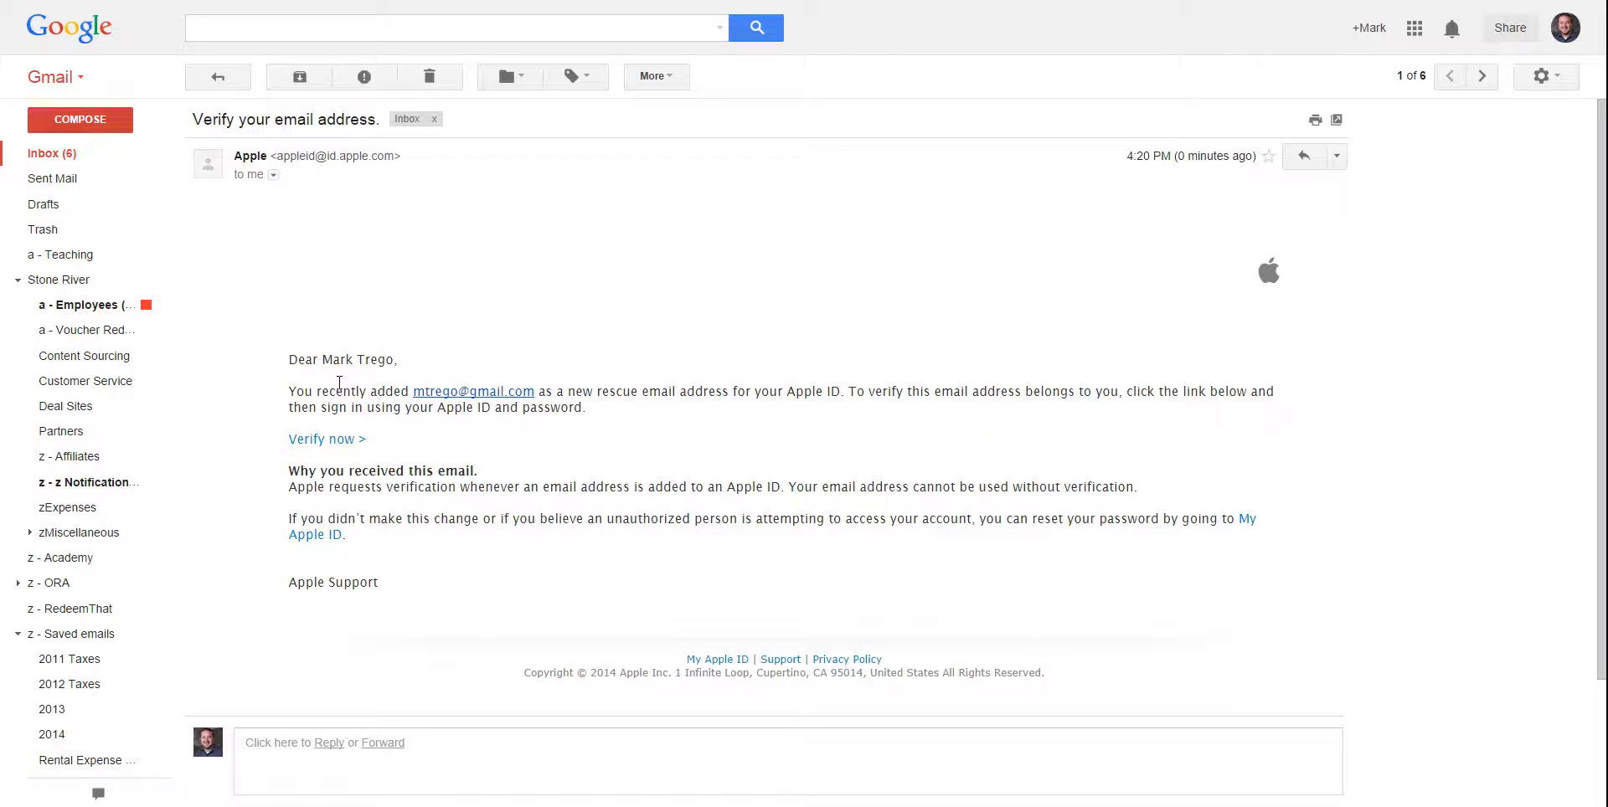
pyautogui.click(319, 442)
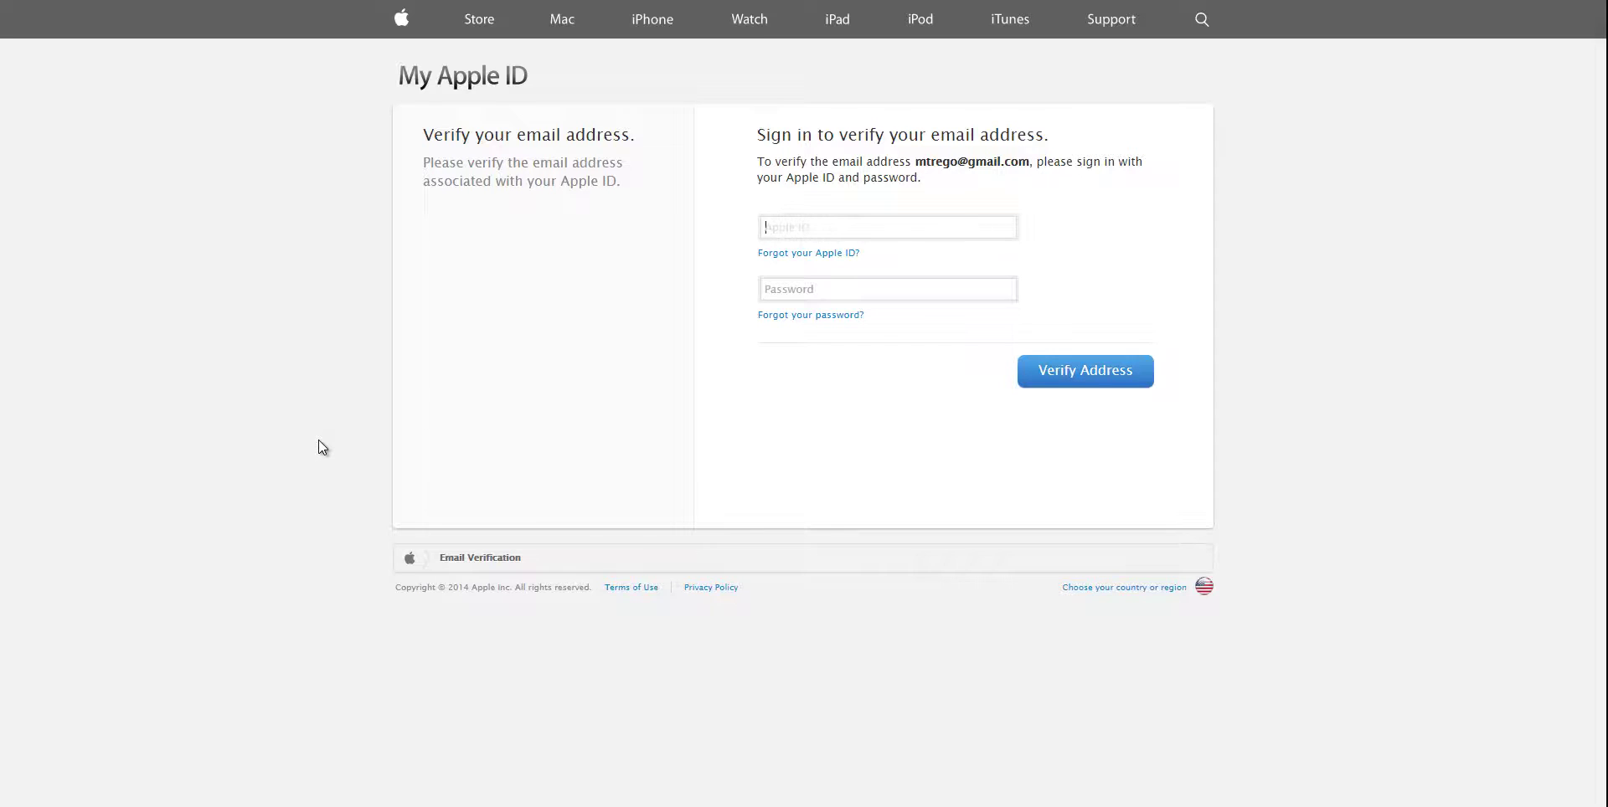
pyautogui.click(801, 289)
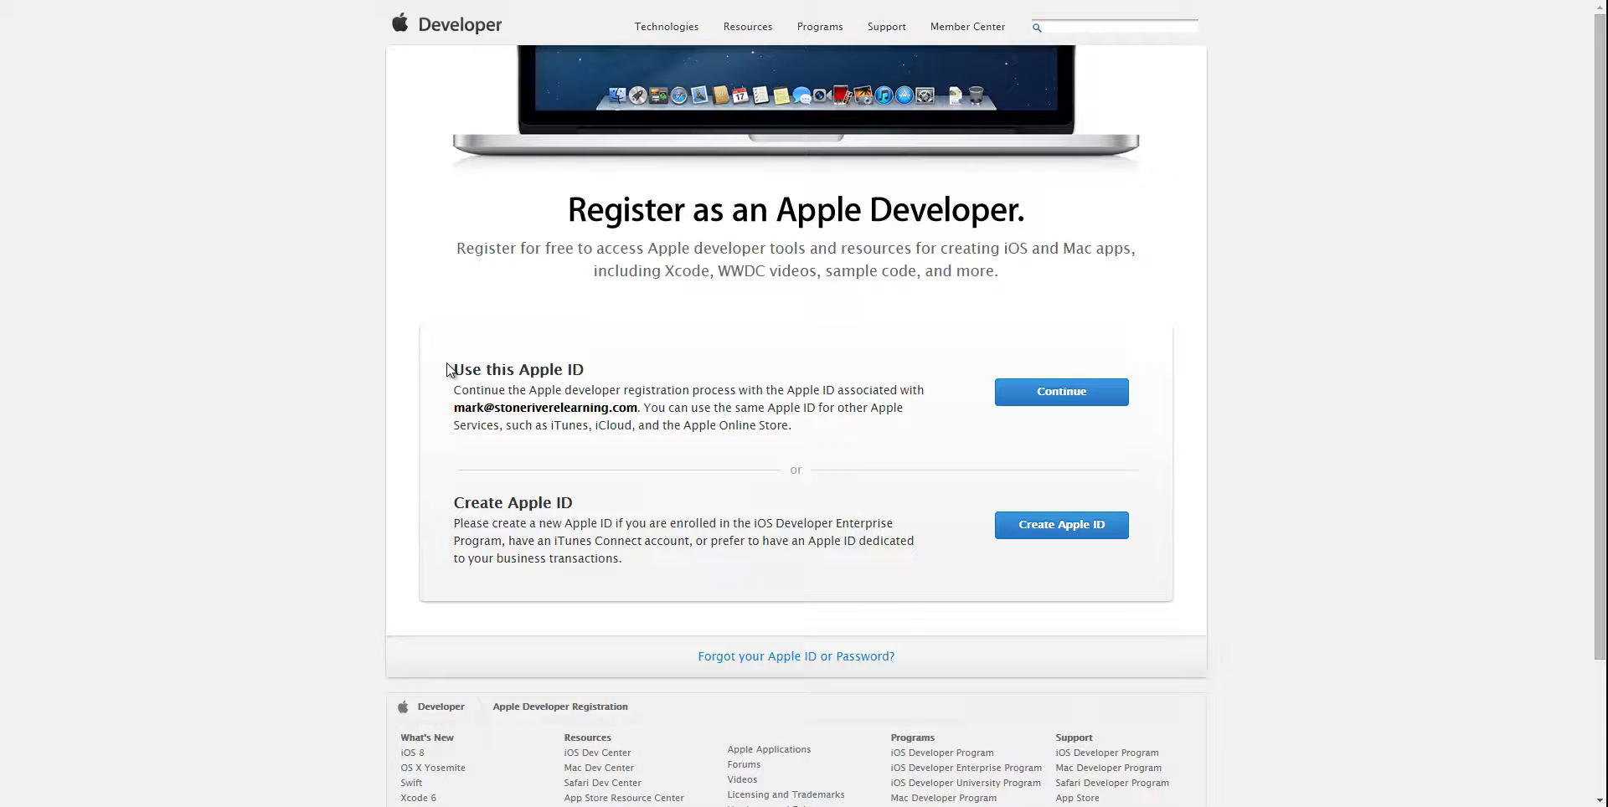
pyautogui.click(1059, 392)
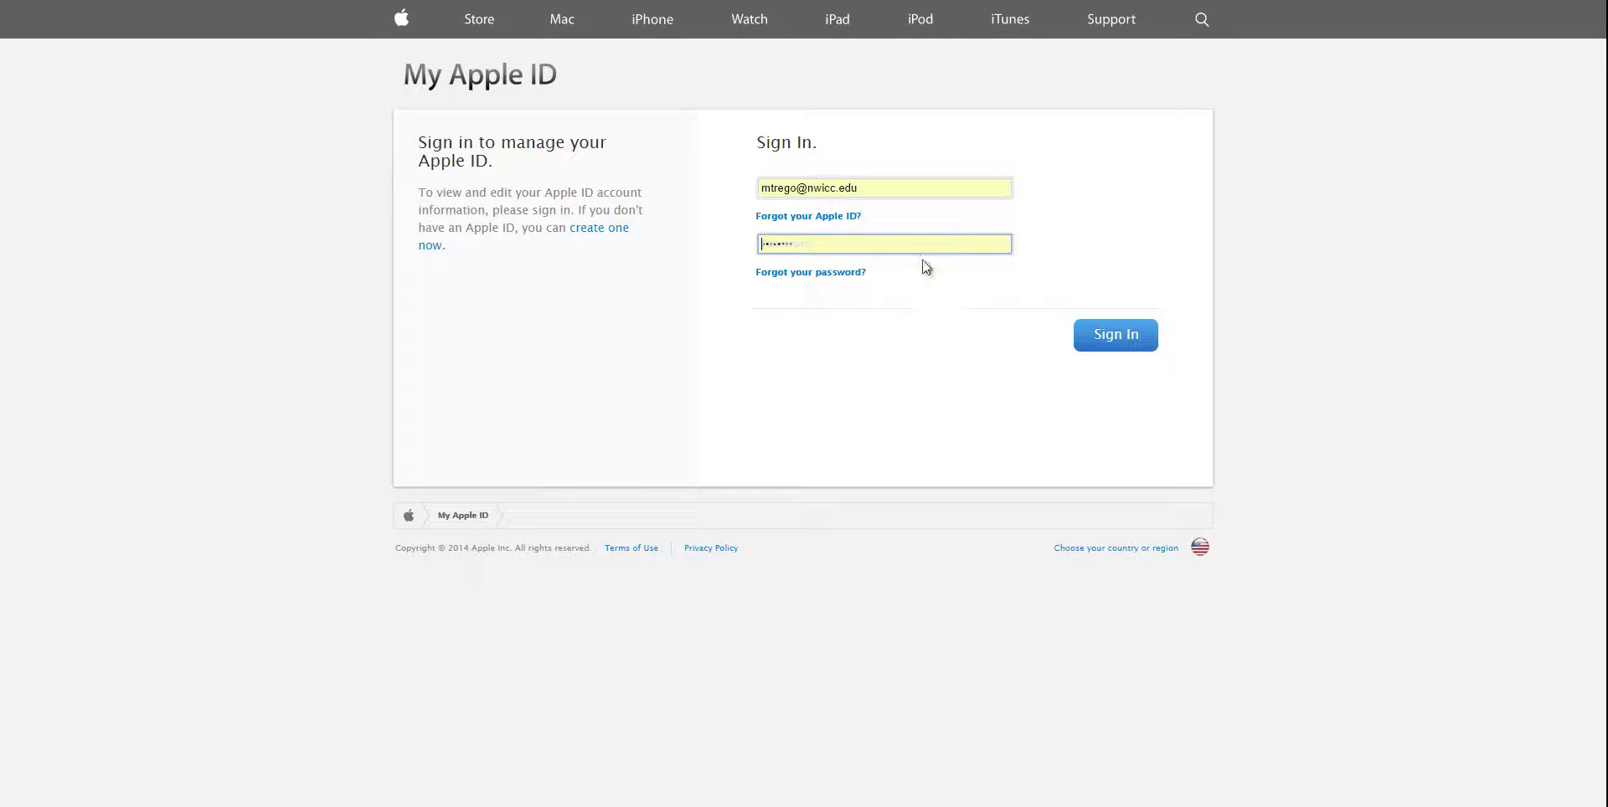
pyautogui.moveTo(883, 187); pyautogui.dragTo(670, 180)
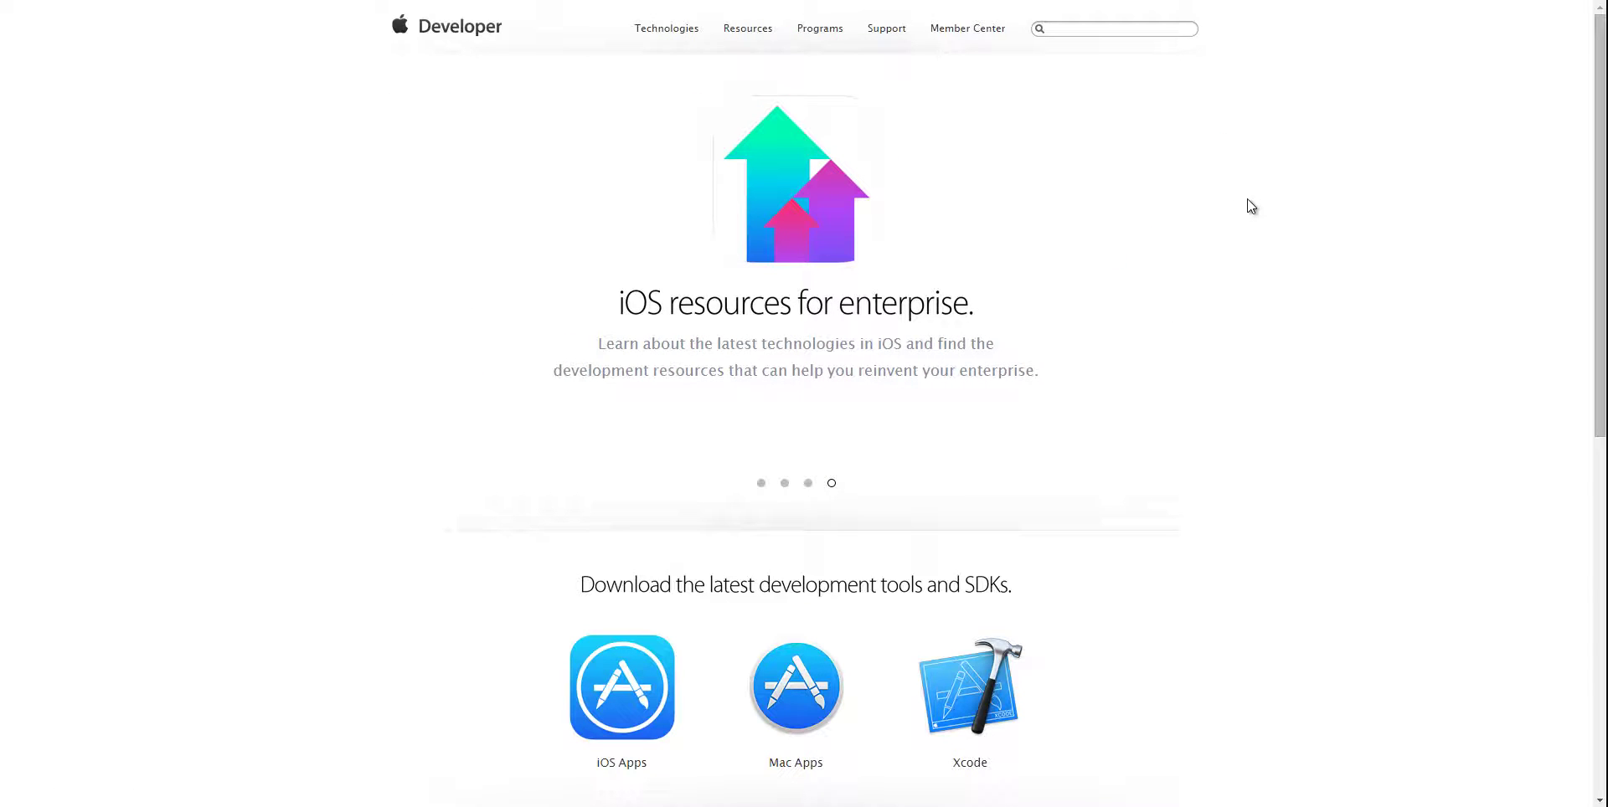
# - Open the iOS Developer Program details through the "Become a member" section of the Apple Developer home page
pyautogui.scroll(-8, 1251, 206)
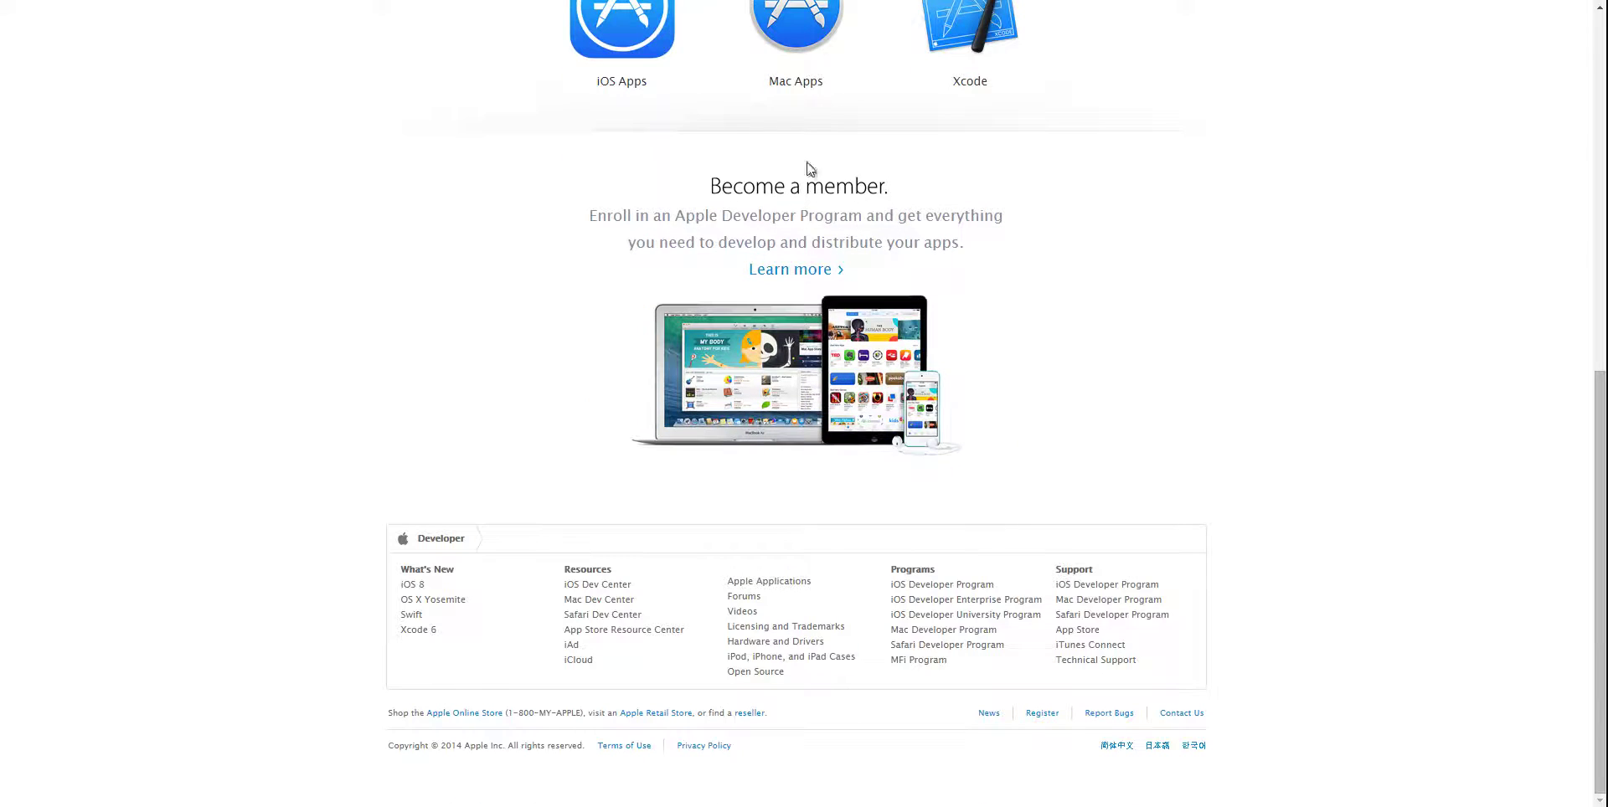
pyautogui.click(781, 269)
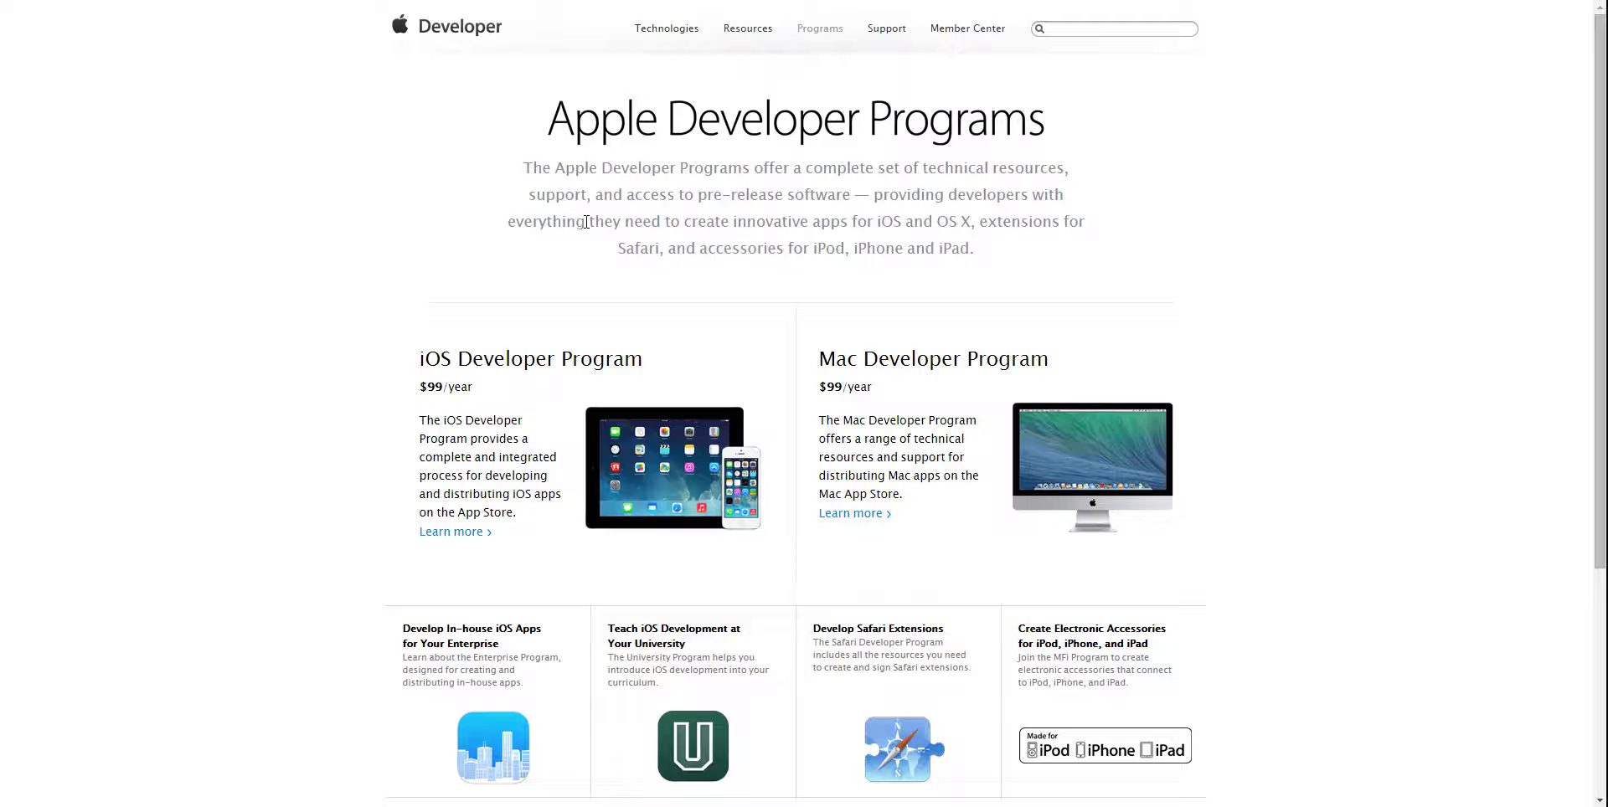
pyautogui.click(453, 534)
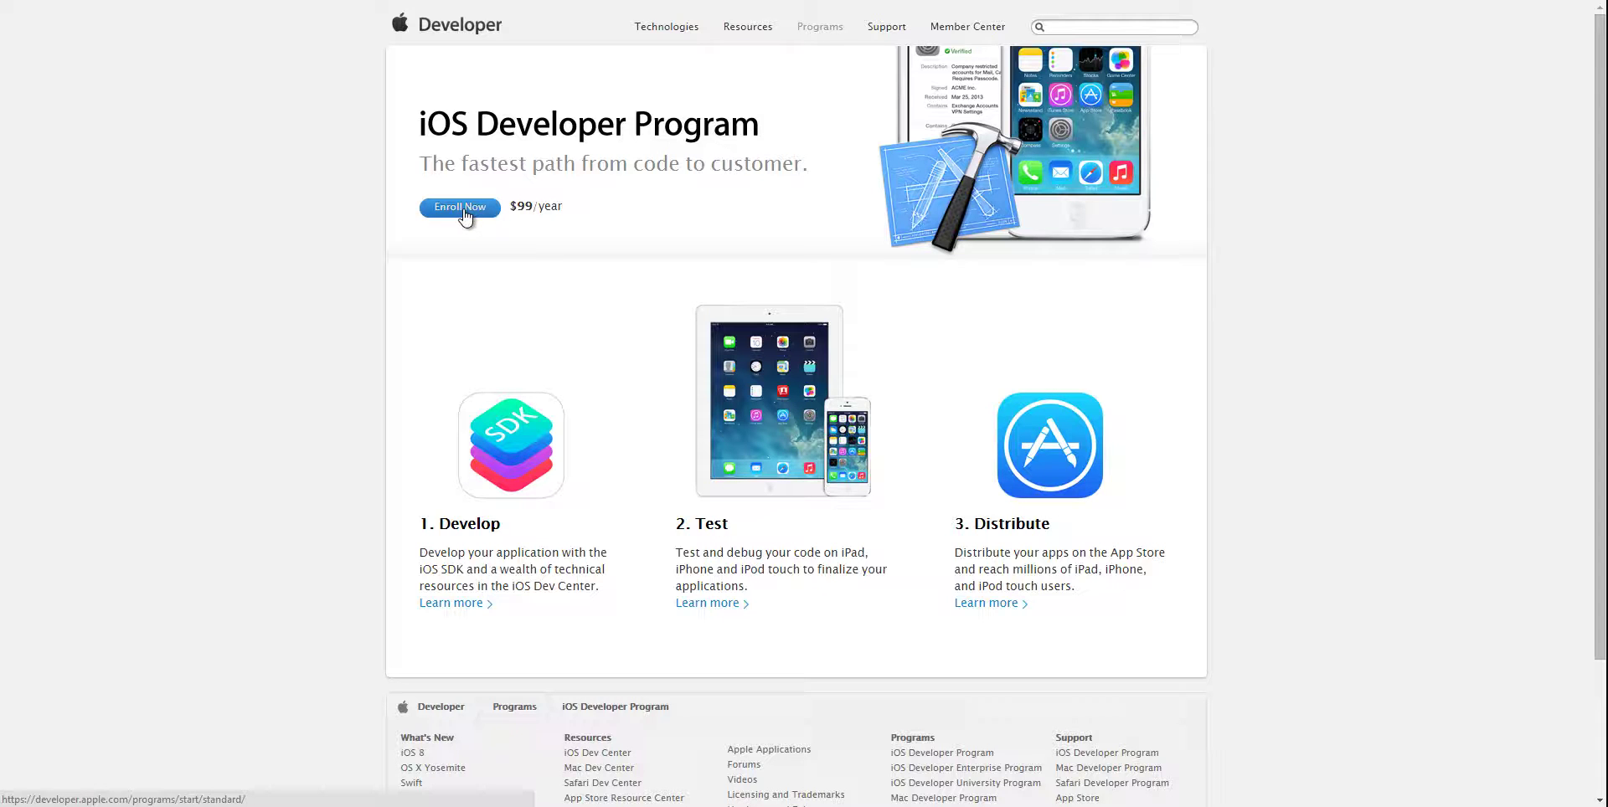
# - Start enrolling in the iOS Developer Program with the existing Apple ID
pyautogui.click(464, 209)
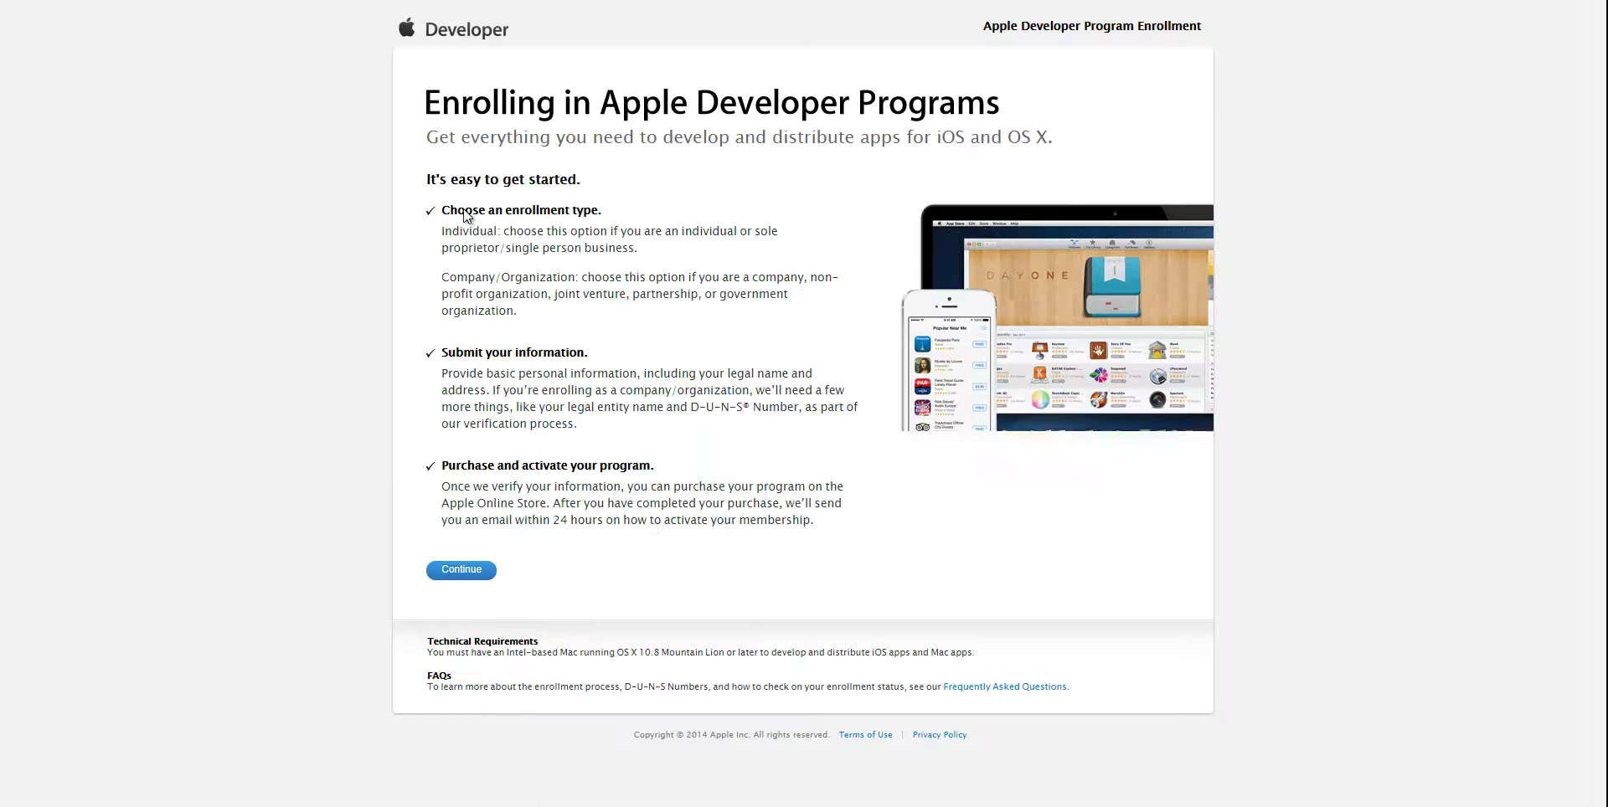
pyautogui.click(459, 574)
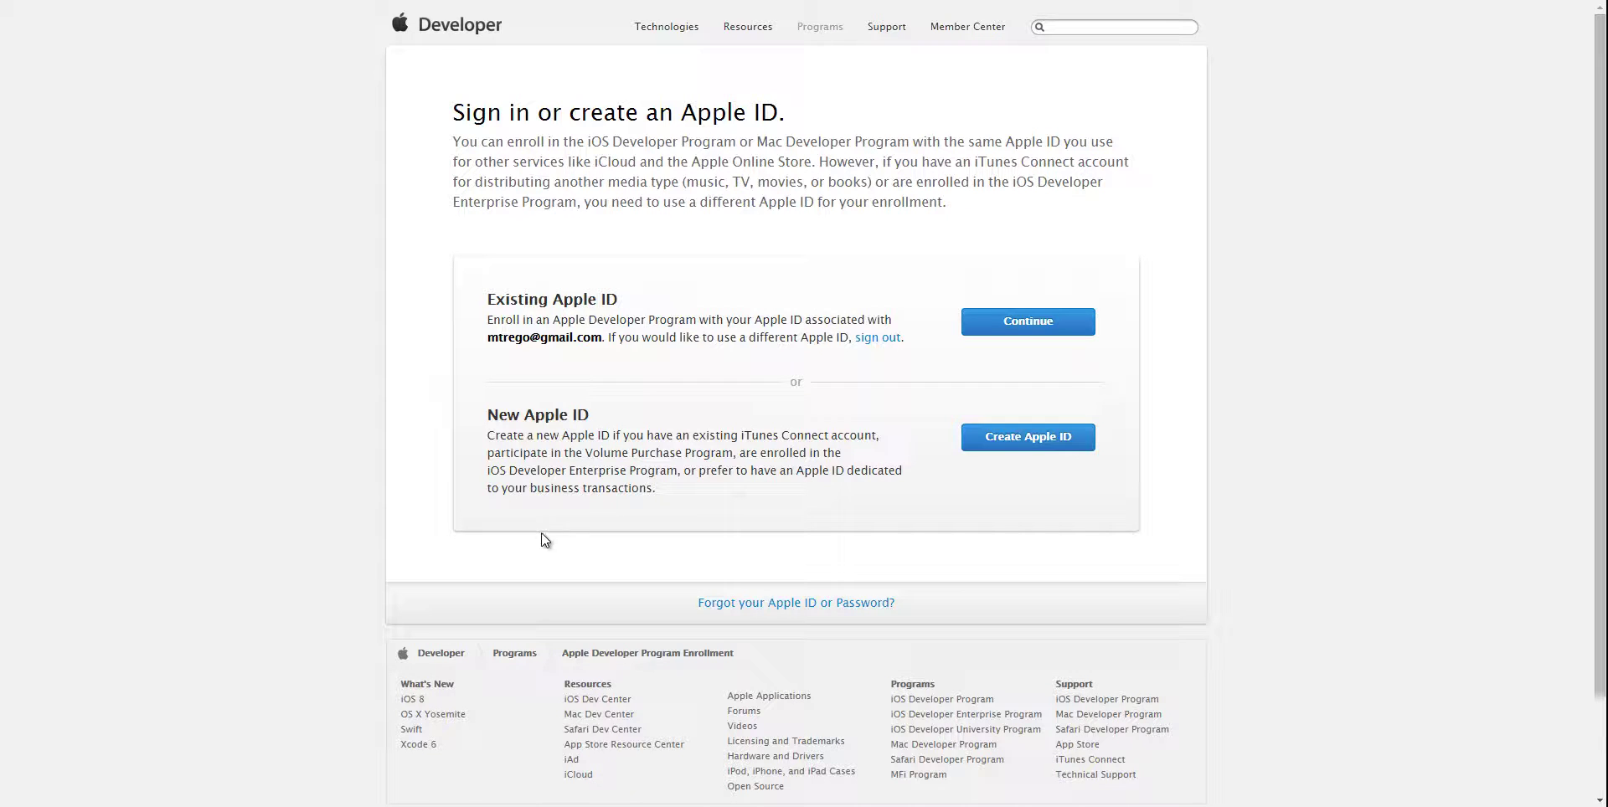
pyautogui.click(1011, 325)
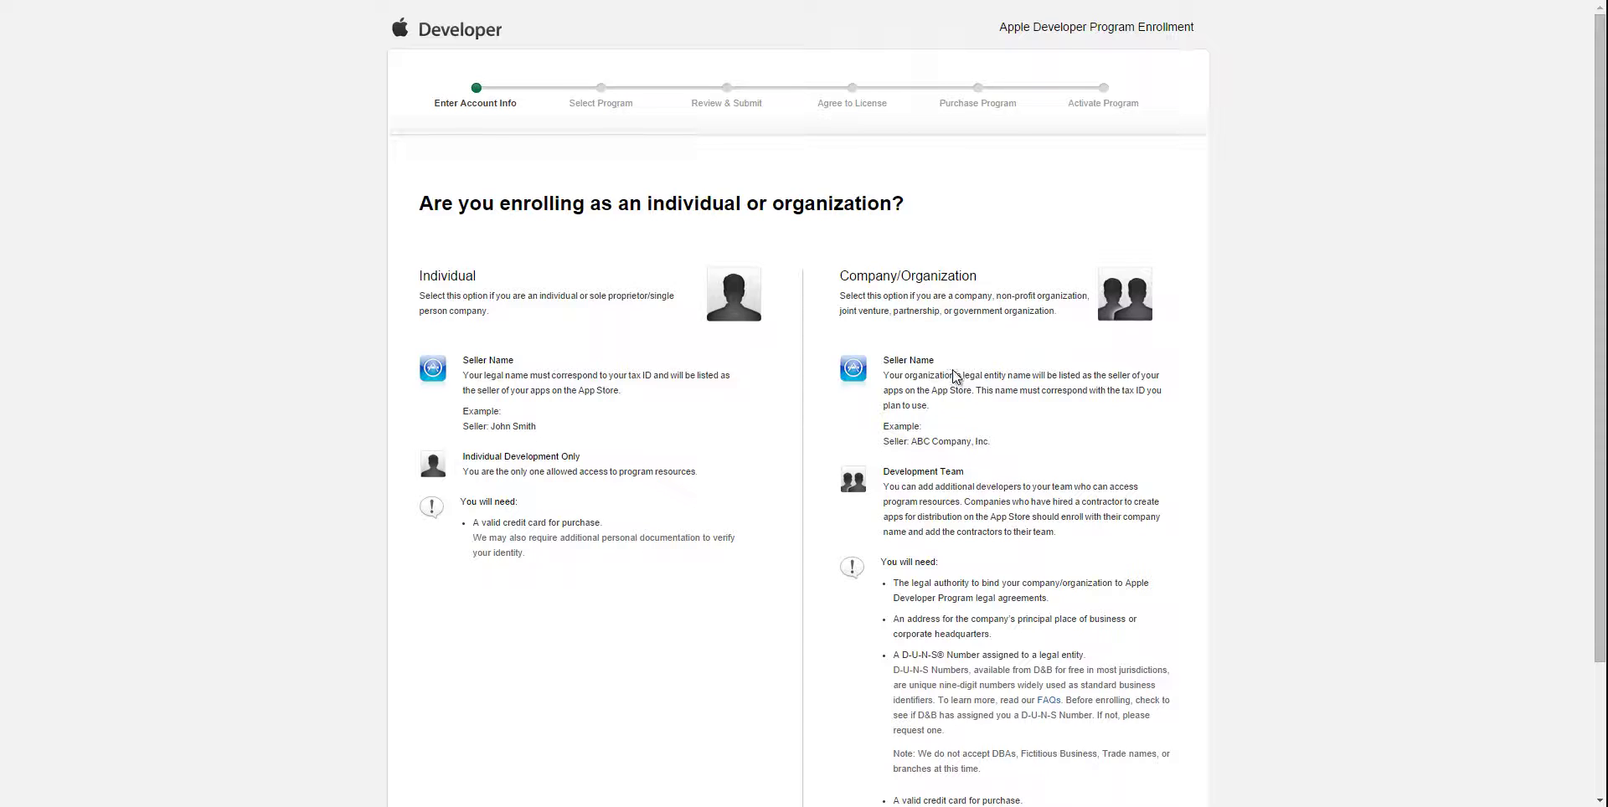
# - Review the individual and company requirements and choose to enroll as an individual
pyautogui.scroll(-3, 953, 375)
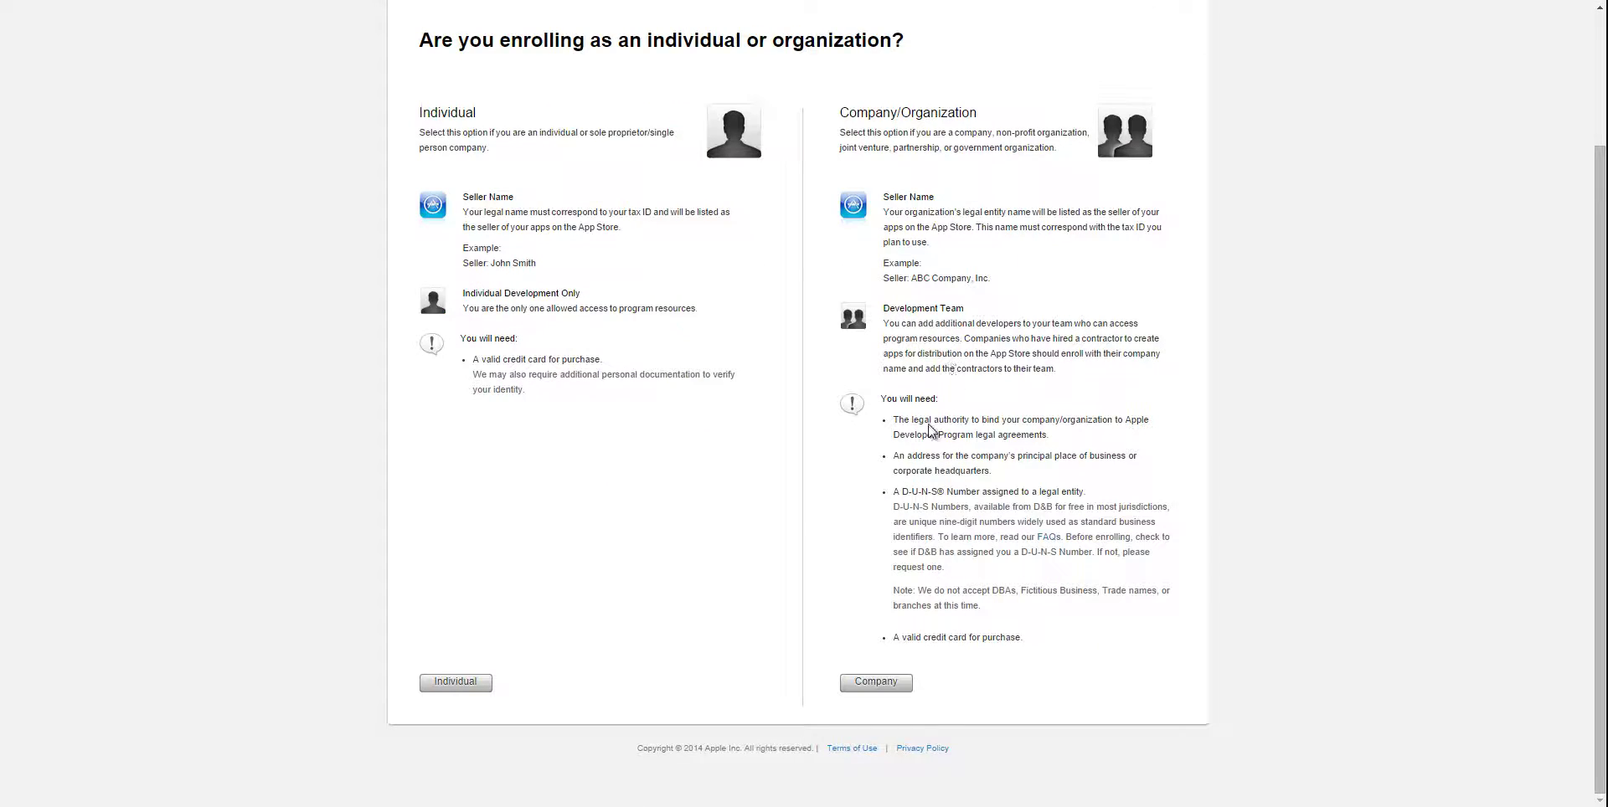
pyautogui.scroll(3, 761, 374)
pyautogui.scroll(-3, 762, 373)
pyautogui.click(455, 683)
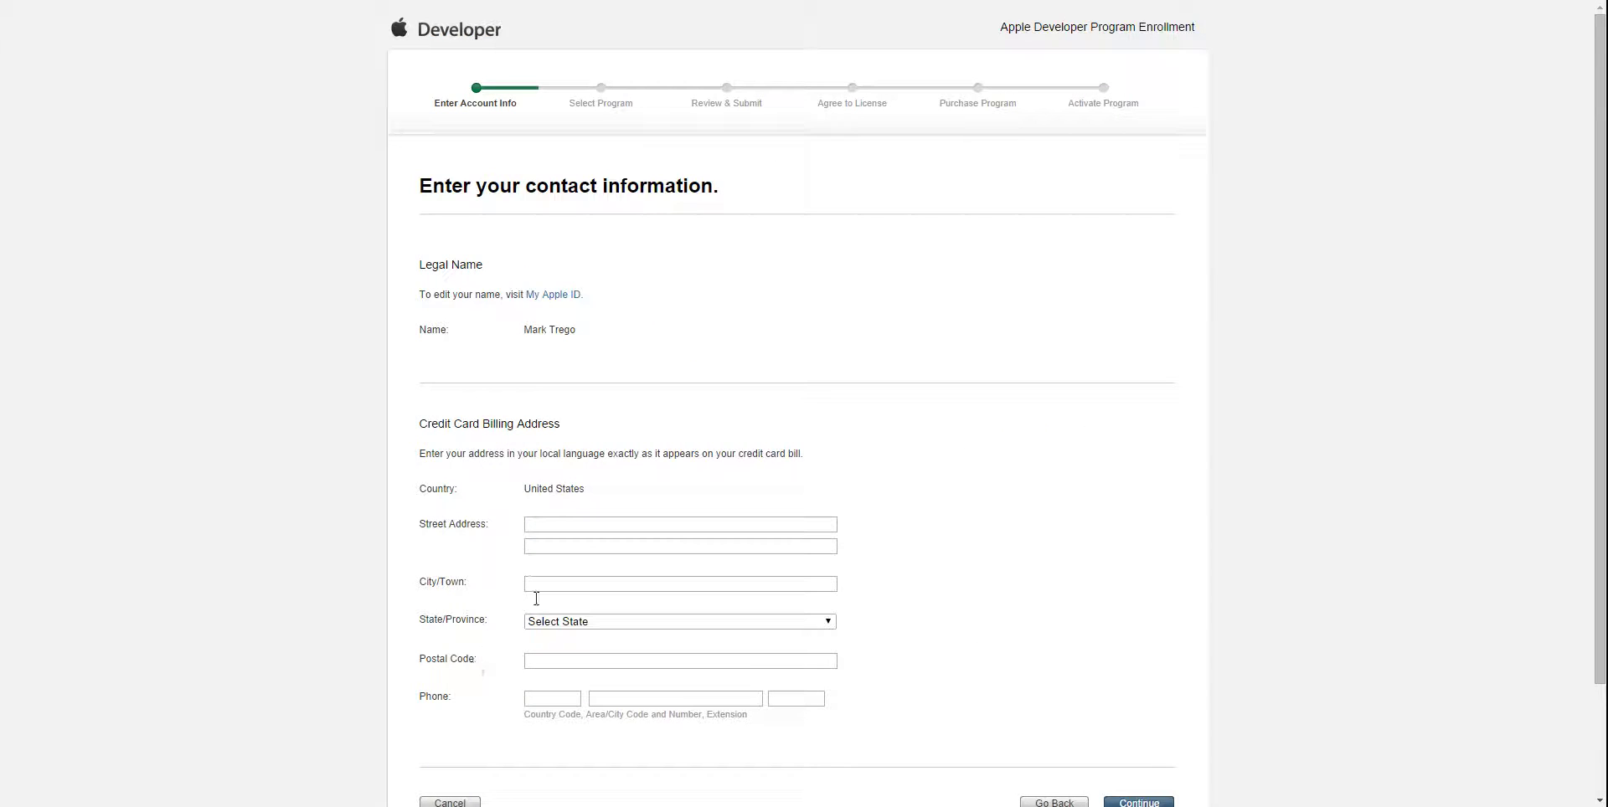
# - Proceed with the iOS Developer Program selected and submit the reviewed enrollment information
pyautogui.scroll(-3, 682, 407)
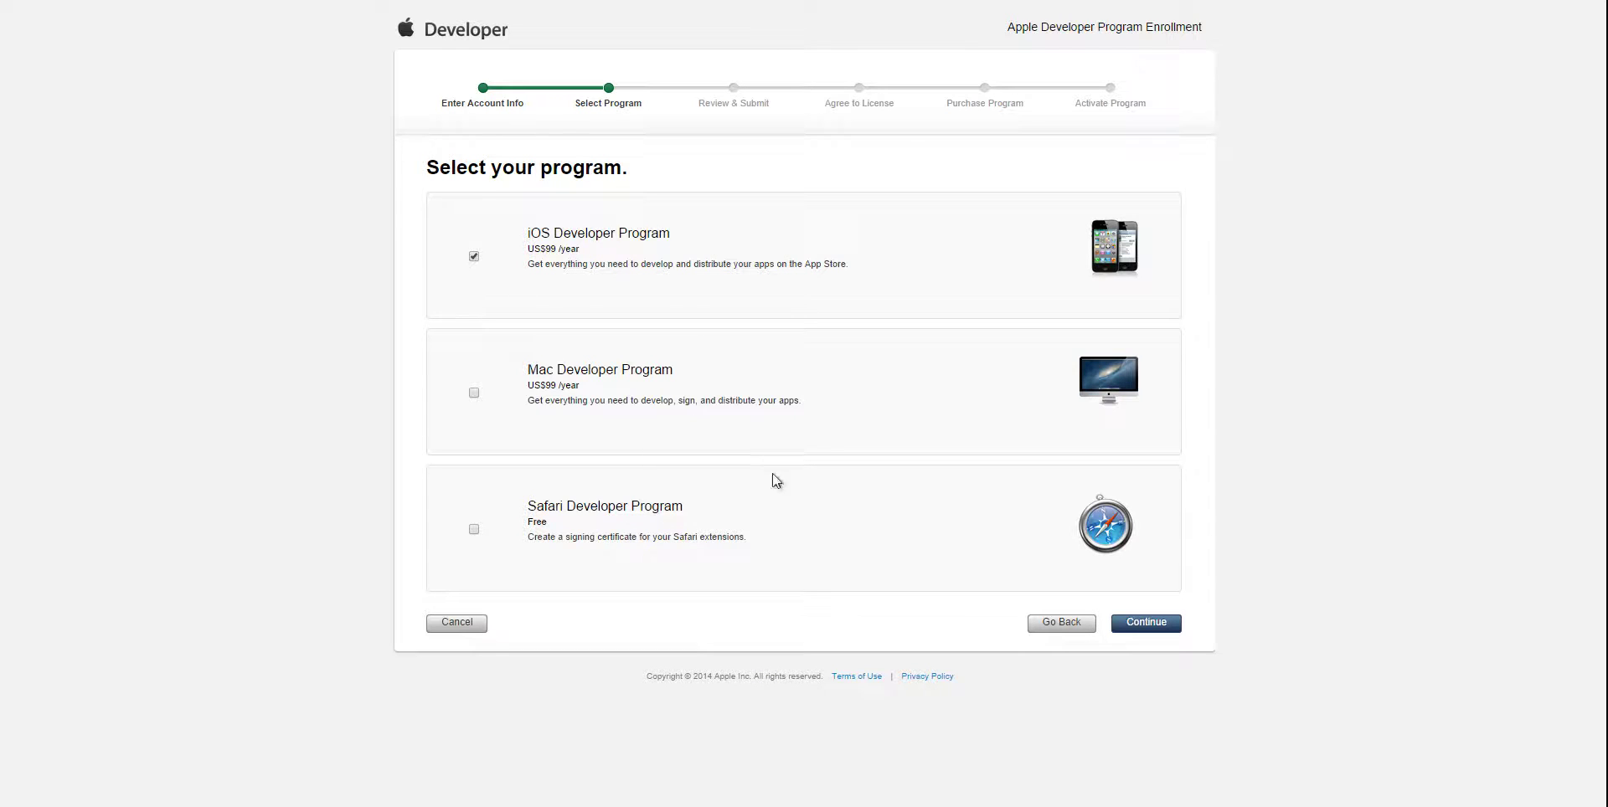
pyautogui.click(1153, 624)
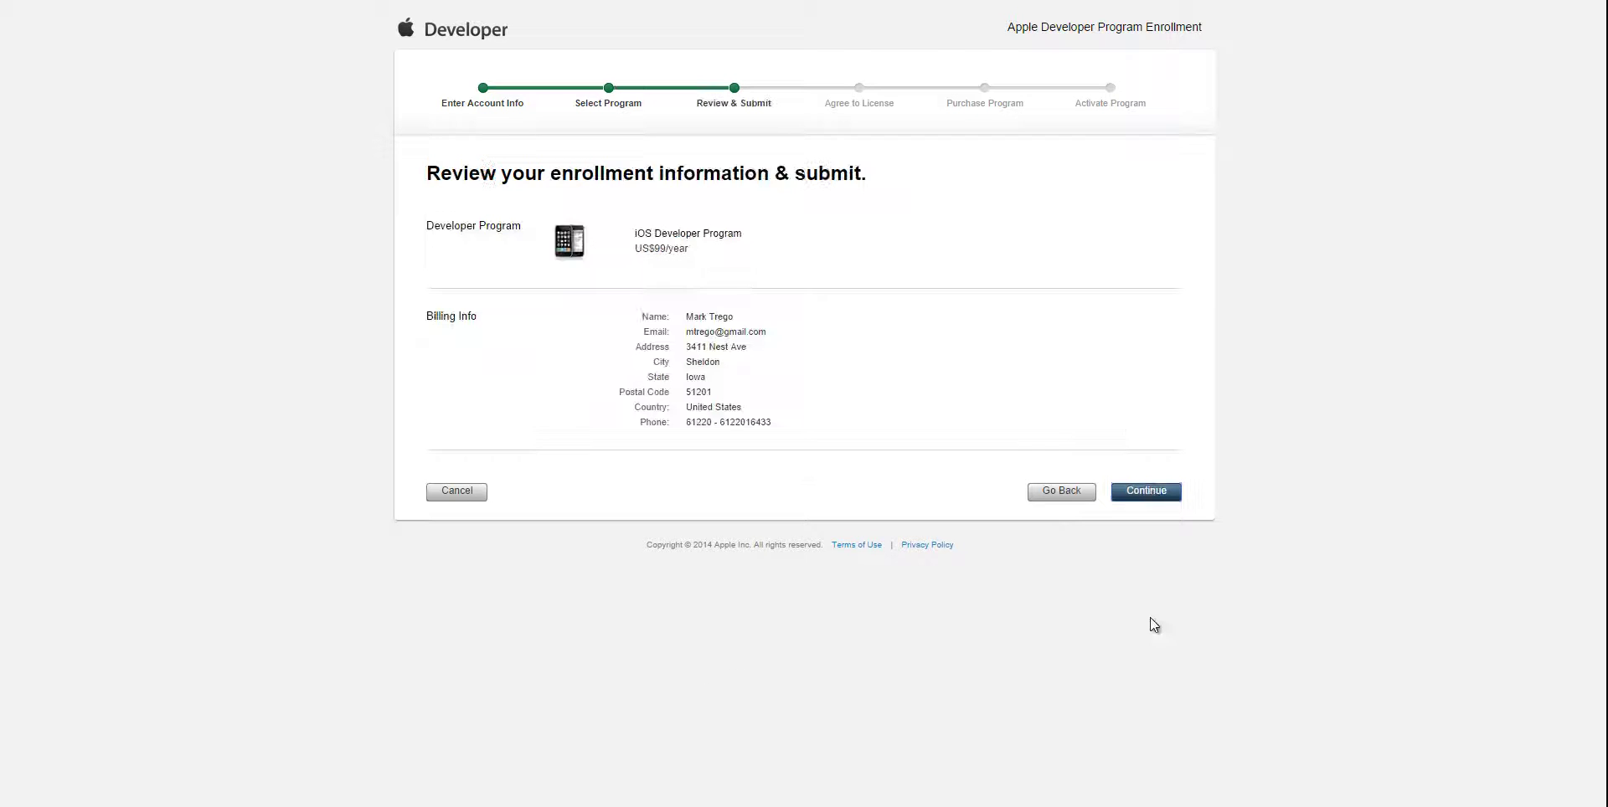
pyautogui.click(1157, 495)
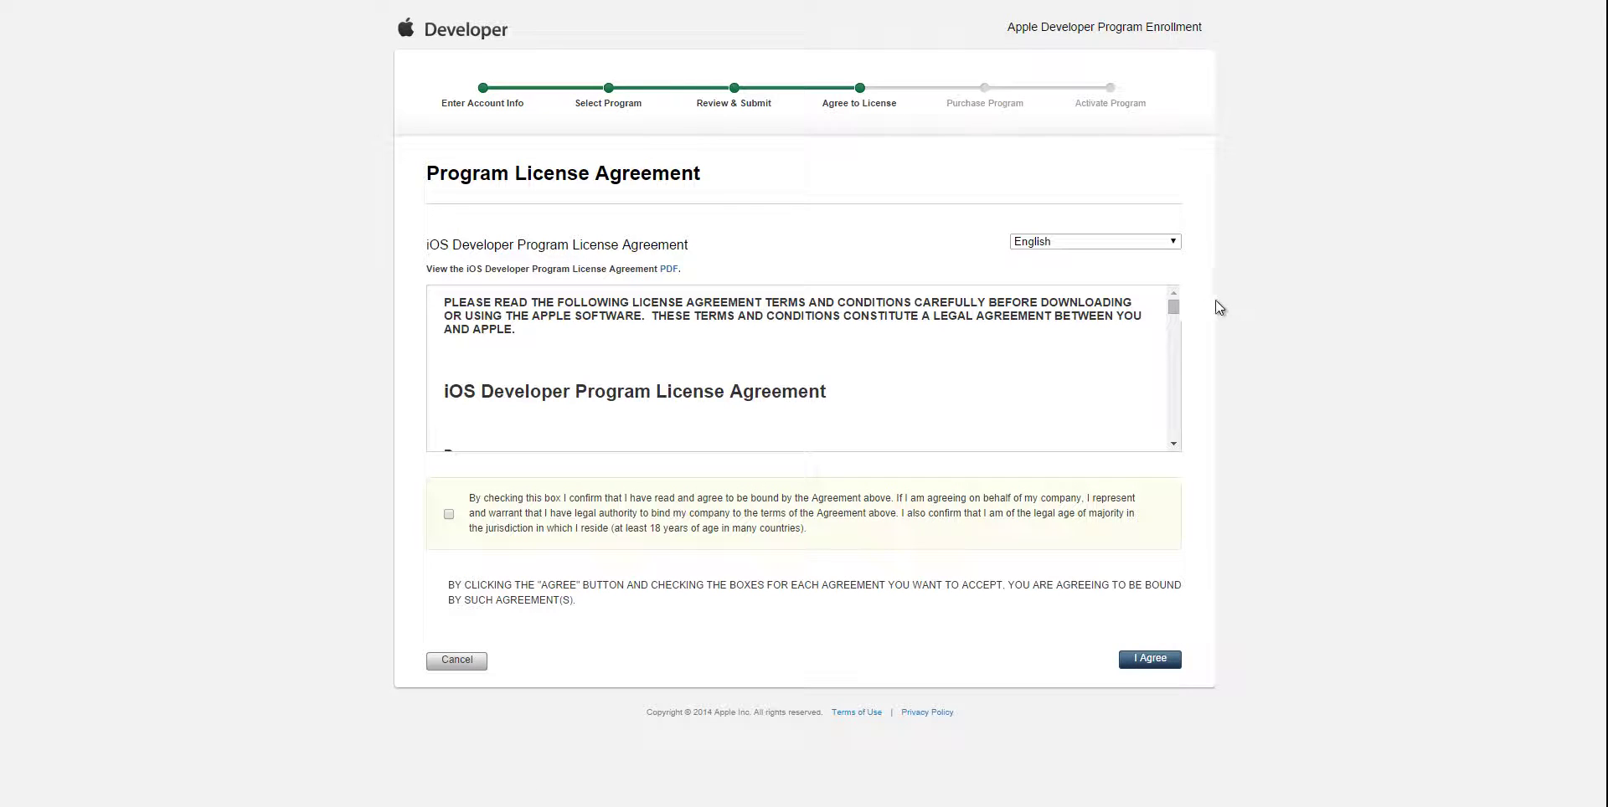
# - Go to the end of the iOS Developer Program License Agreement, confirm having read it and agree to it
pyautogui.moveTo(1177, 308); pyautogui.dragTo(1184, 456)
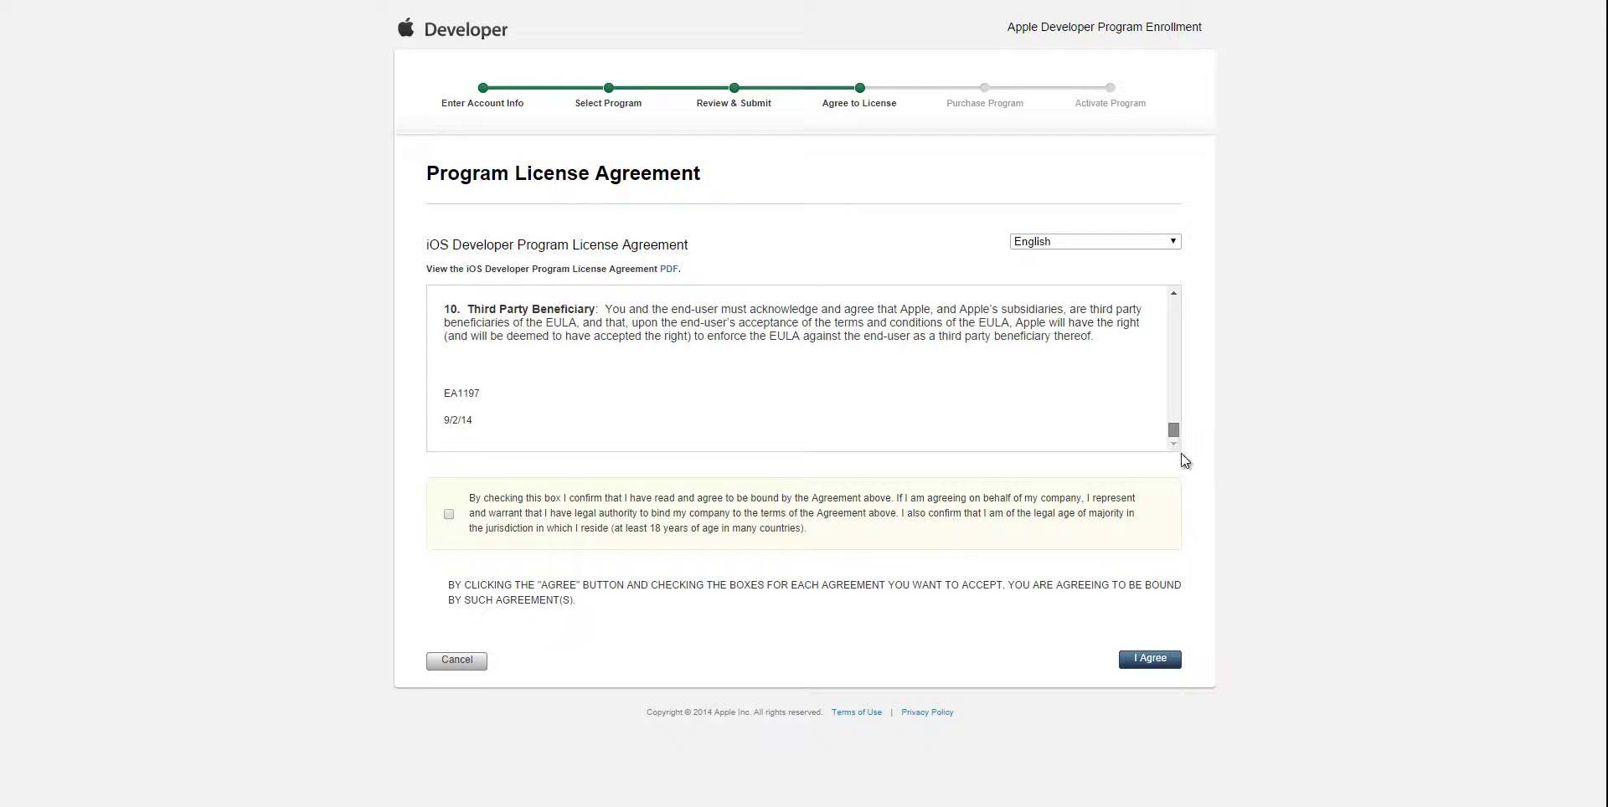
pyautogui.click(448, 515)
pyautogui.click(1152, 660)
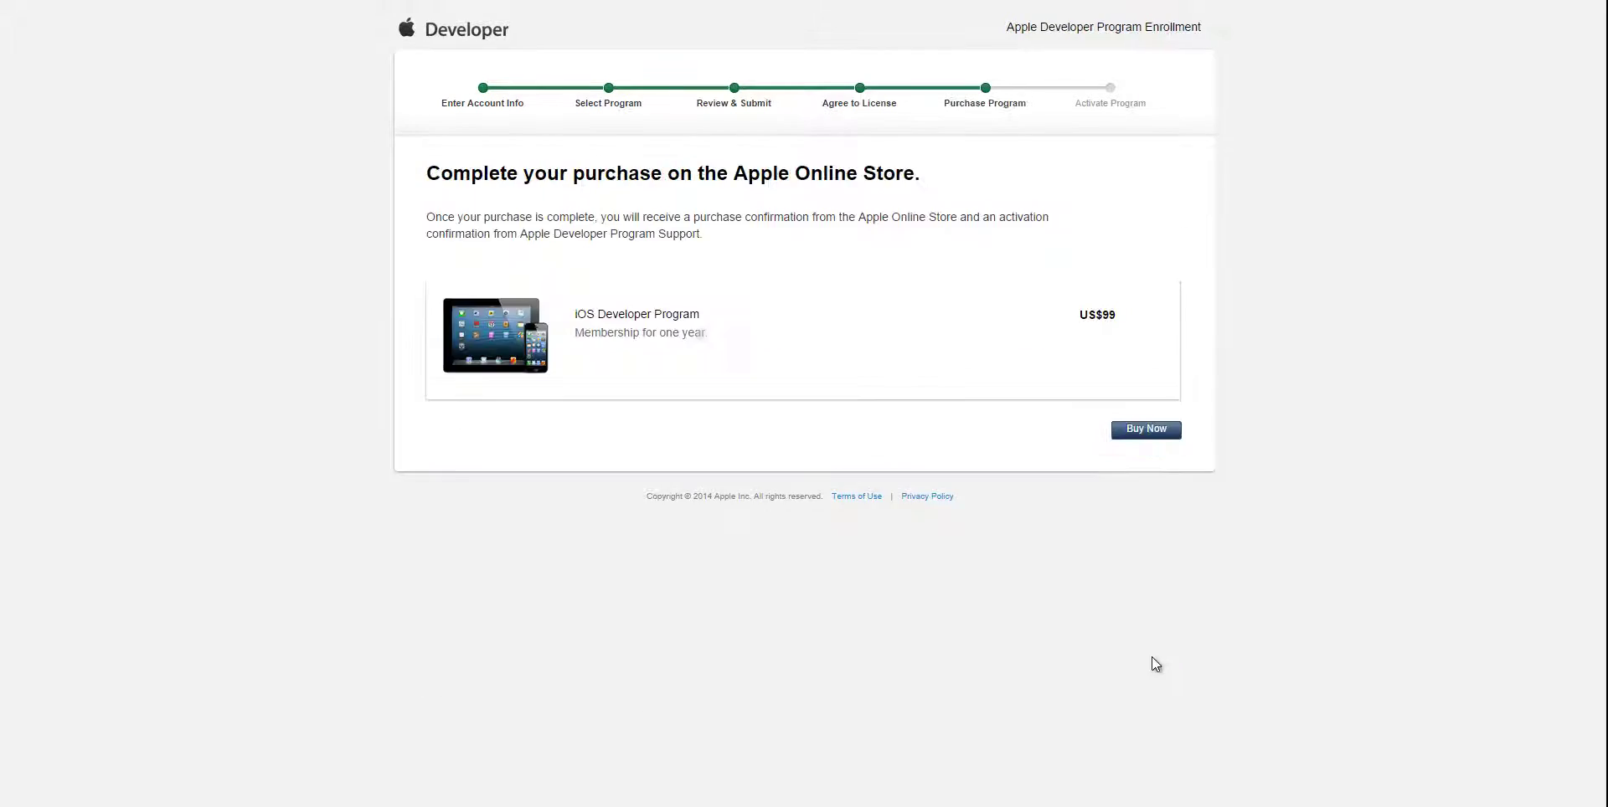
# - Buy the one-year iOS Developer Program membership and sign in to the Apple Store with the Apple ID email and account password
pyautogui.click(1142, 432)
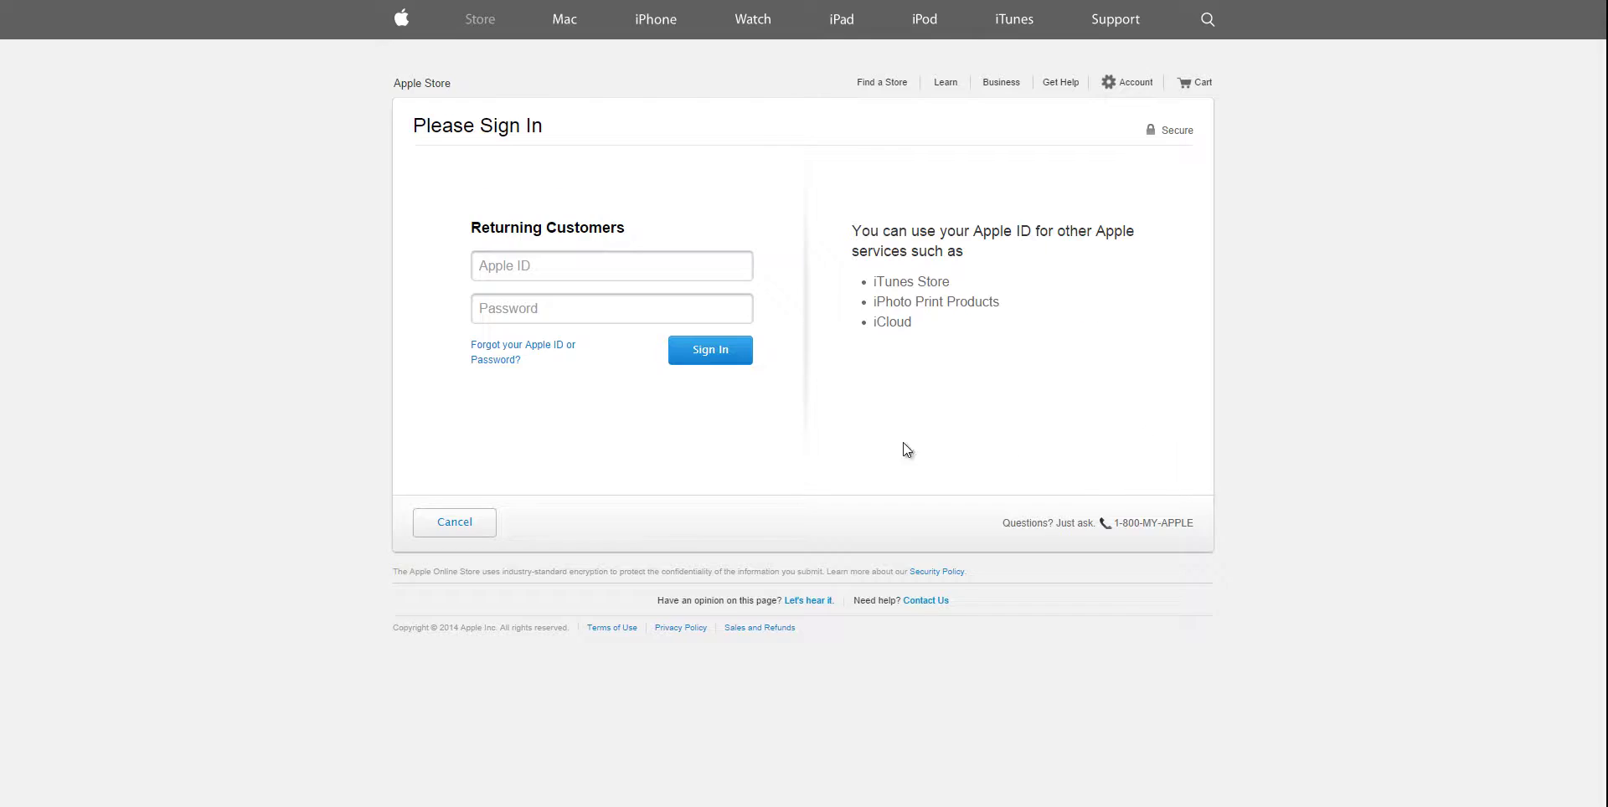
pyautogui.click(527, 268)
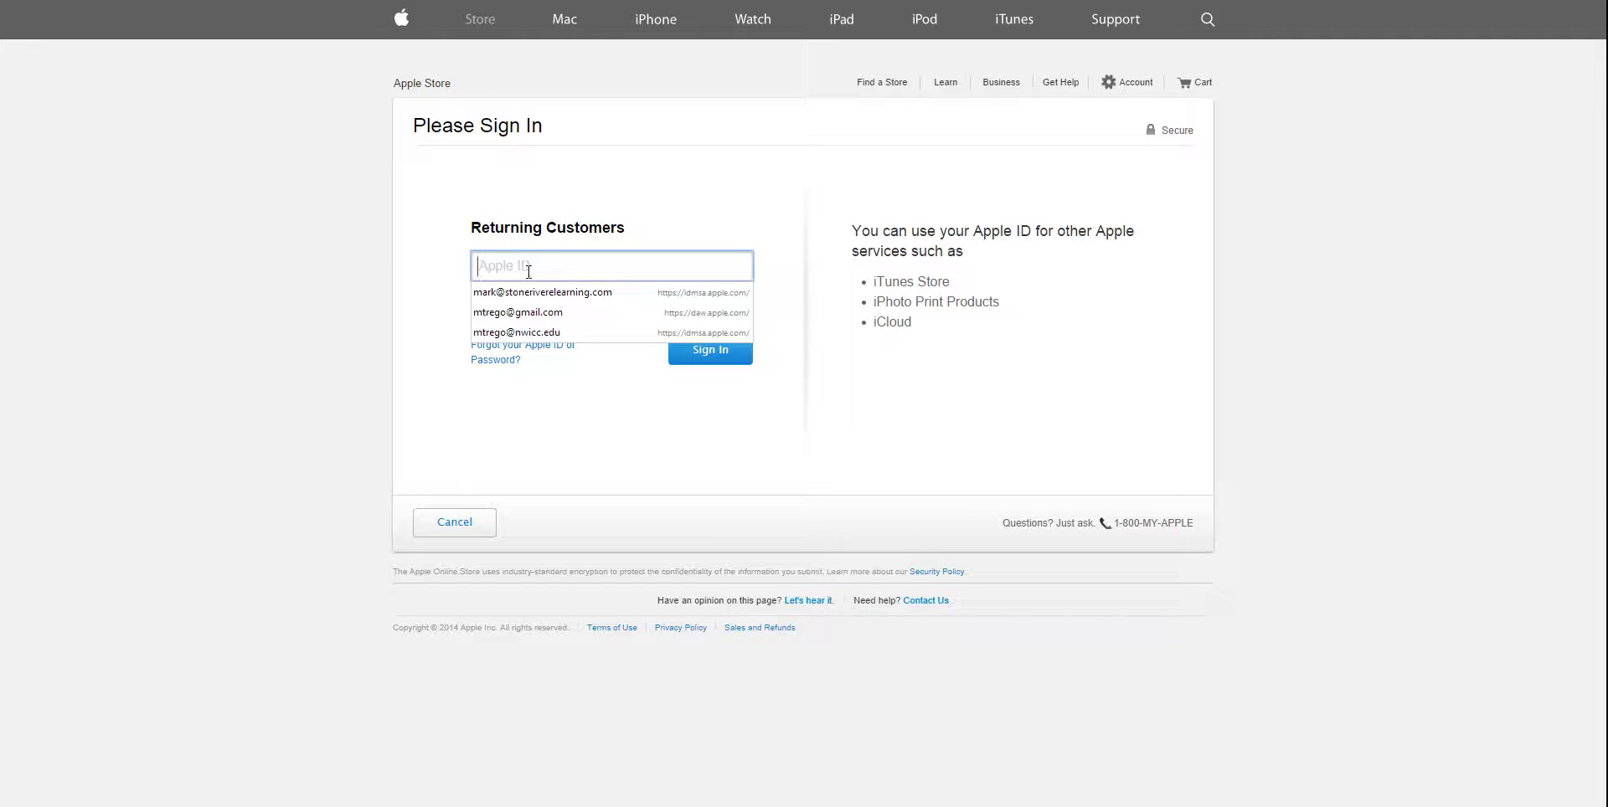
pyautogui.click(518, 313)
pyautogui.press('Tab')
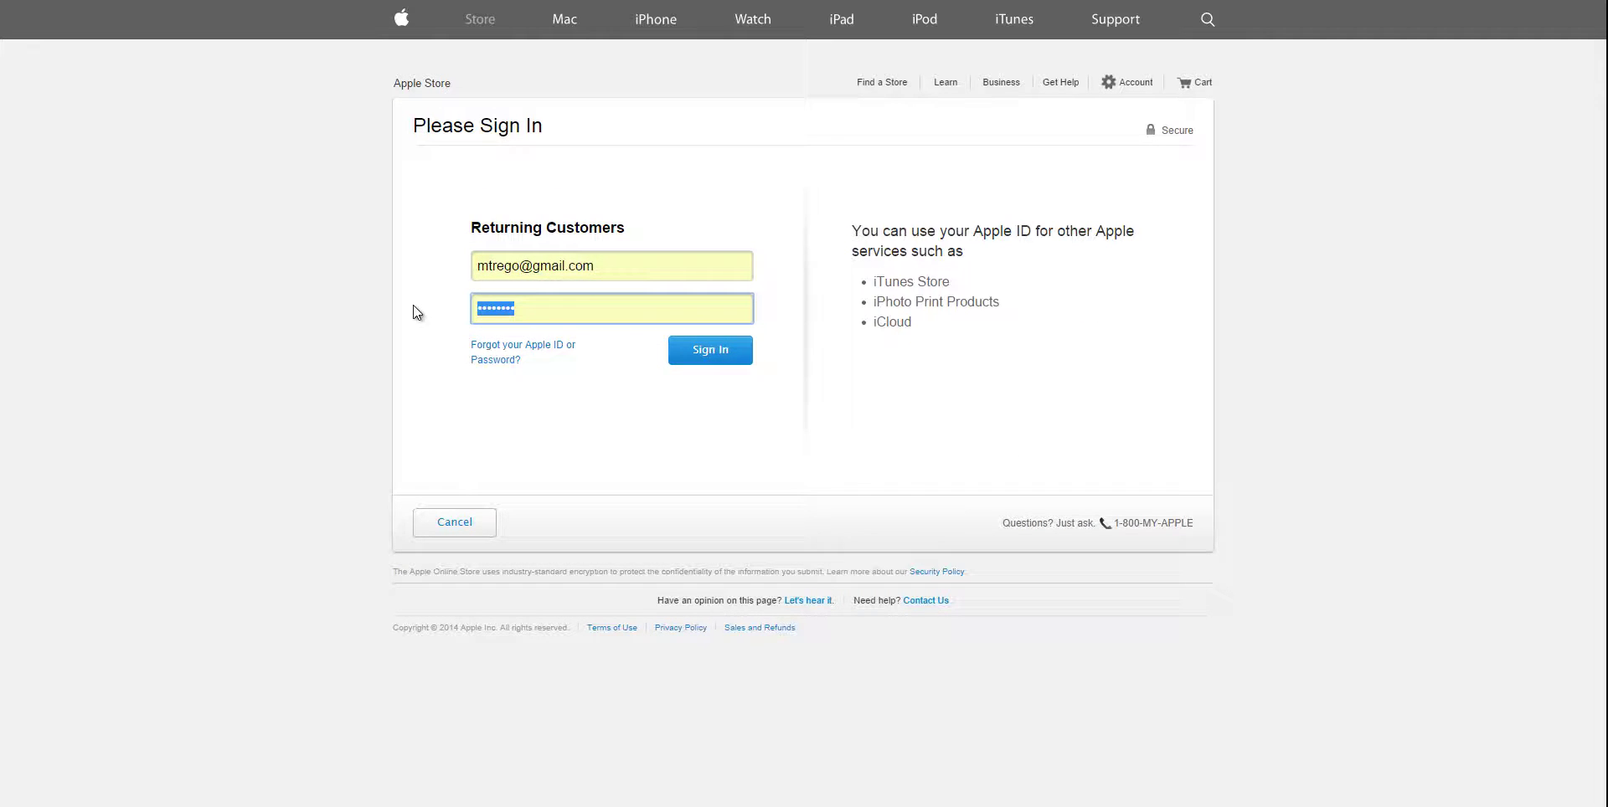
pyautogui.write('•••••••••')
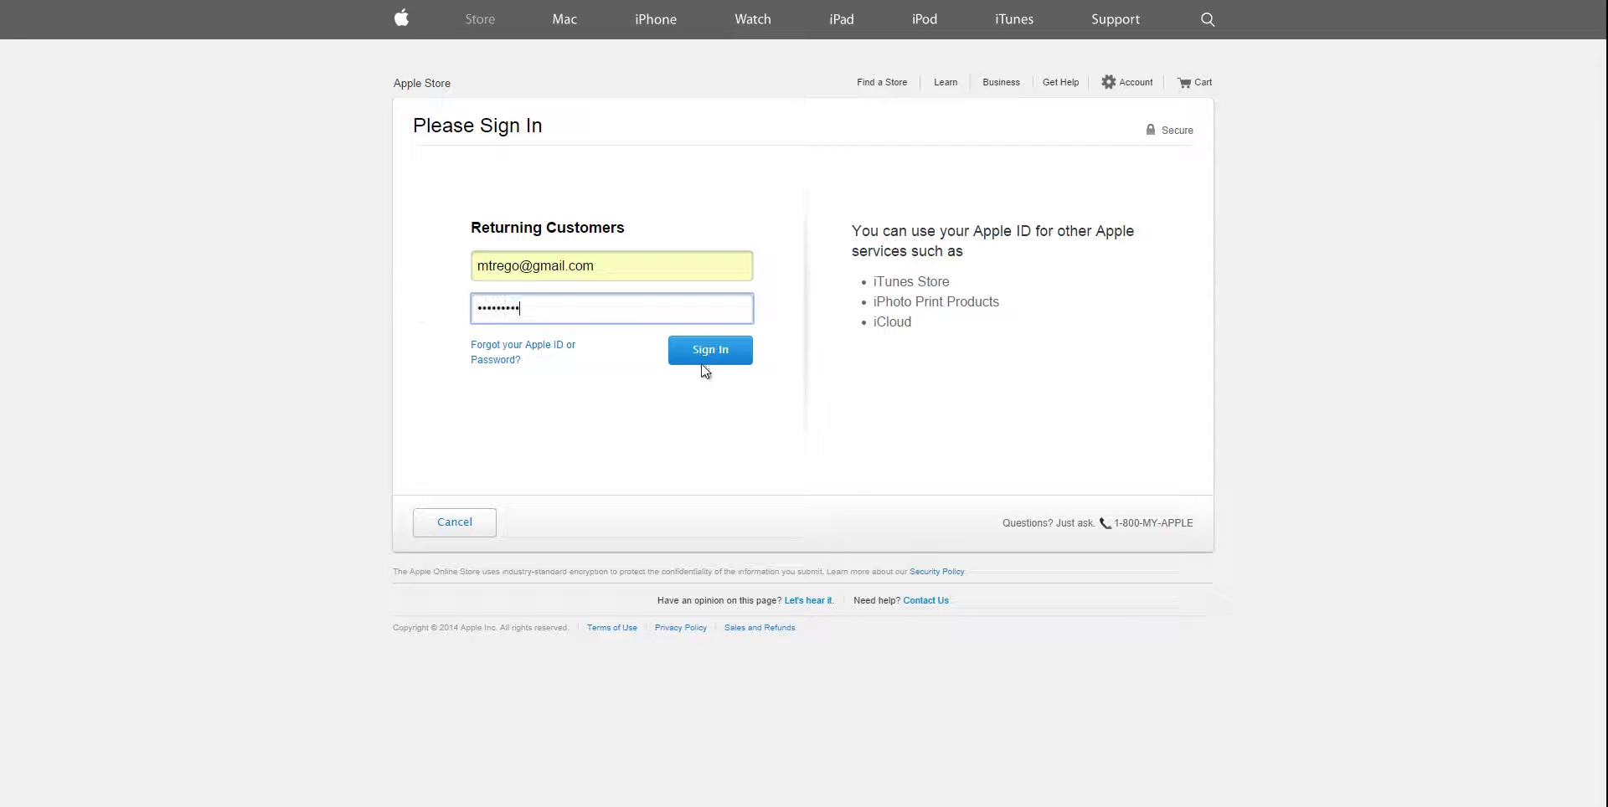
pyautogui.click(716, 360)
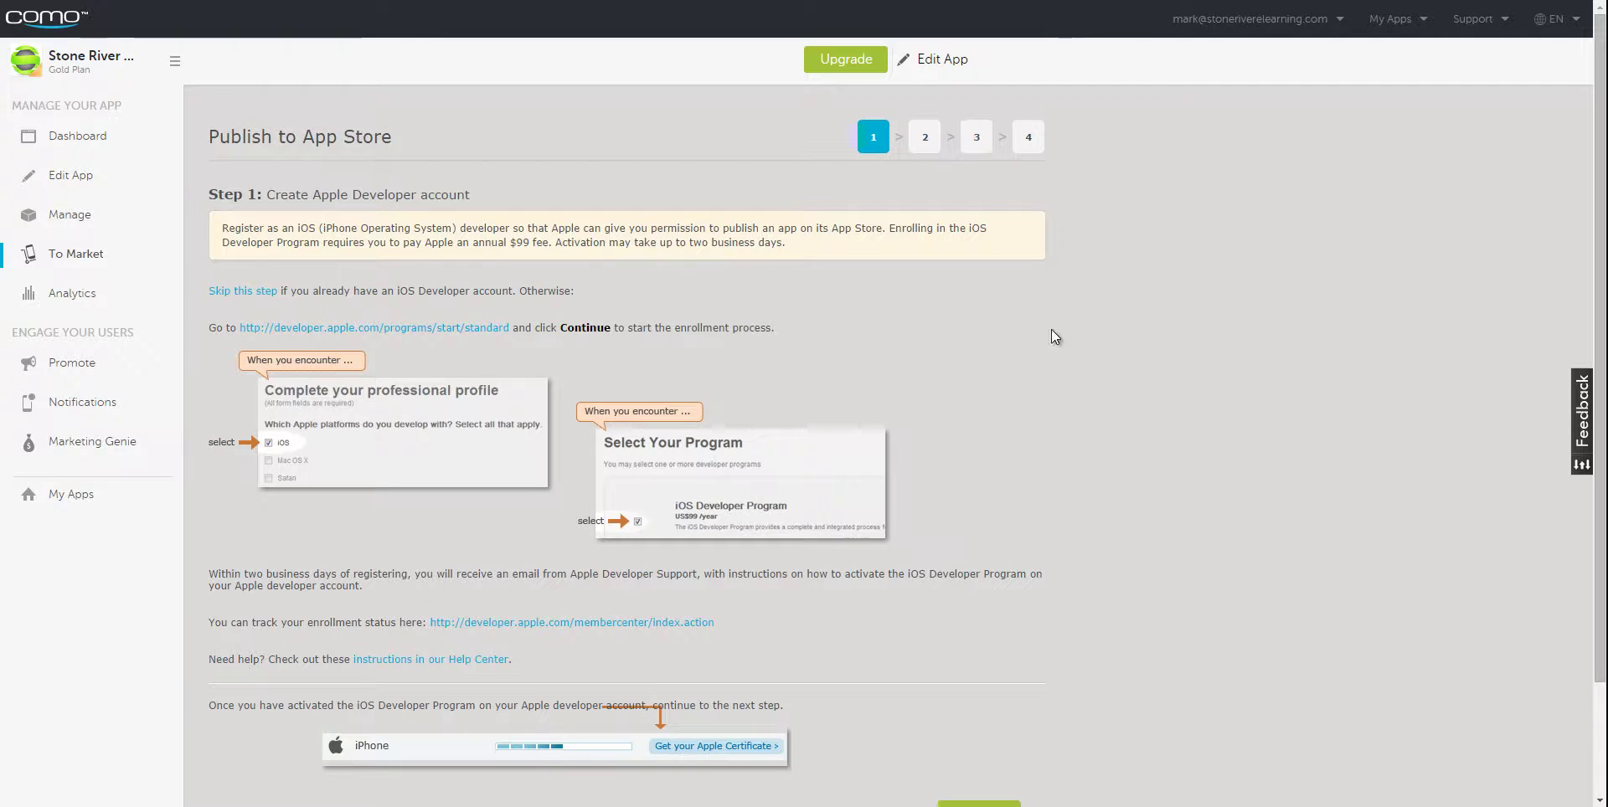
# - In Como's To Market section, show the App Store submission options and open the Apple certificate process
pyautogui.click(74, 261)
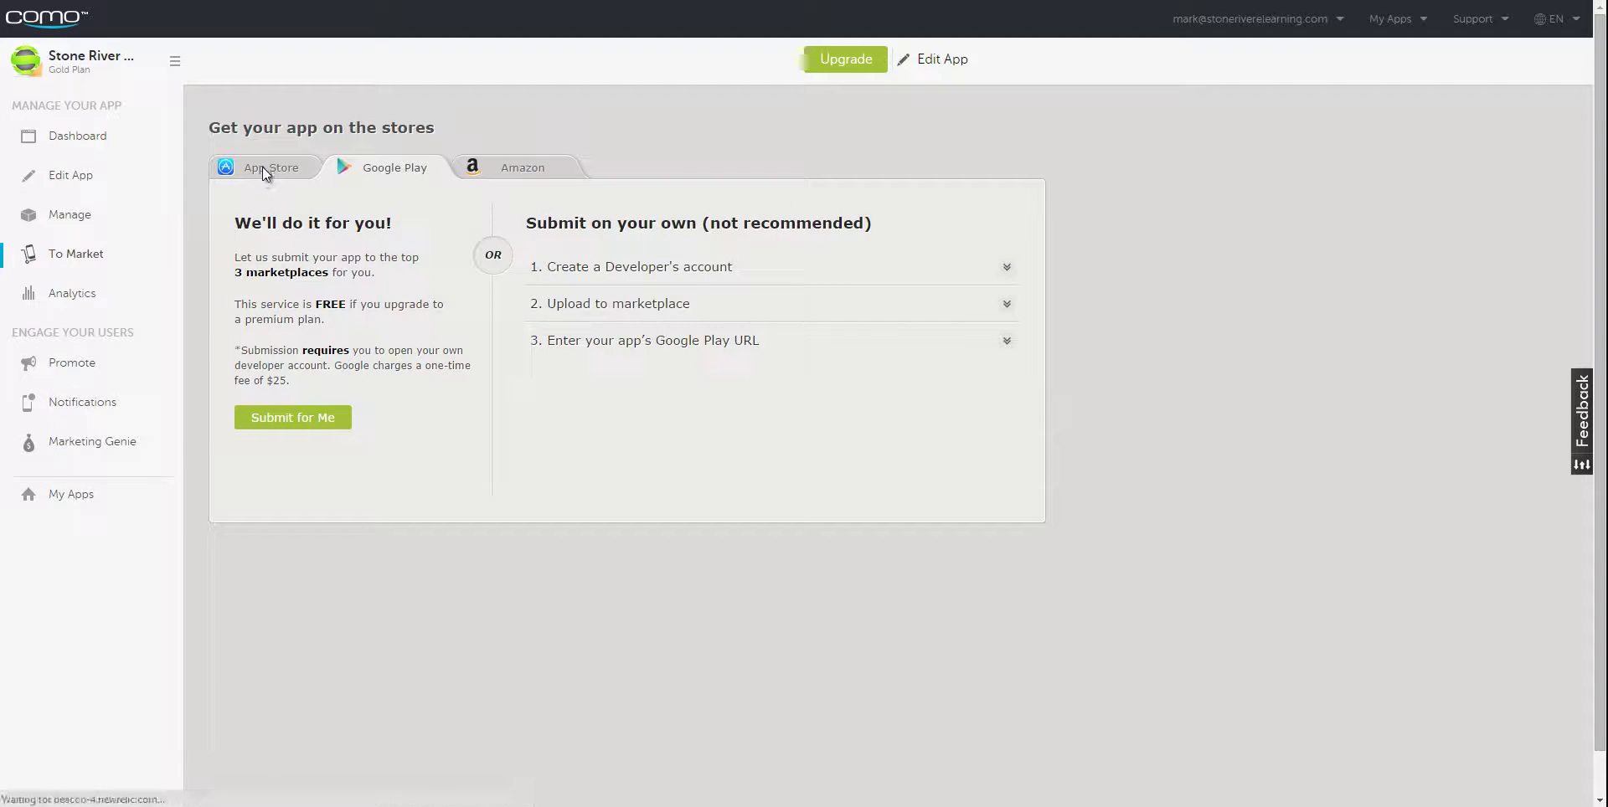
pyautogui.click(263, 167)
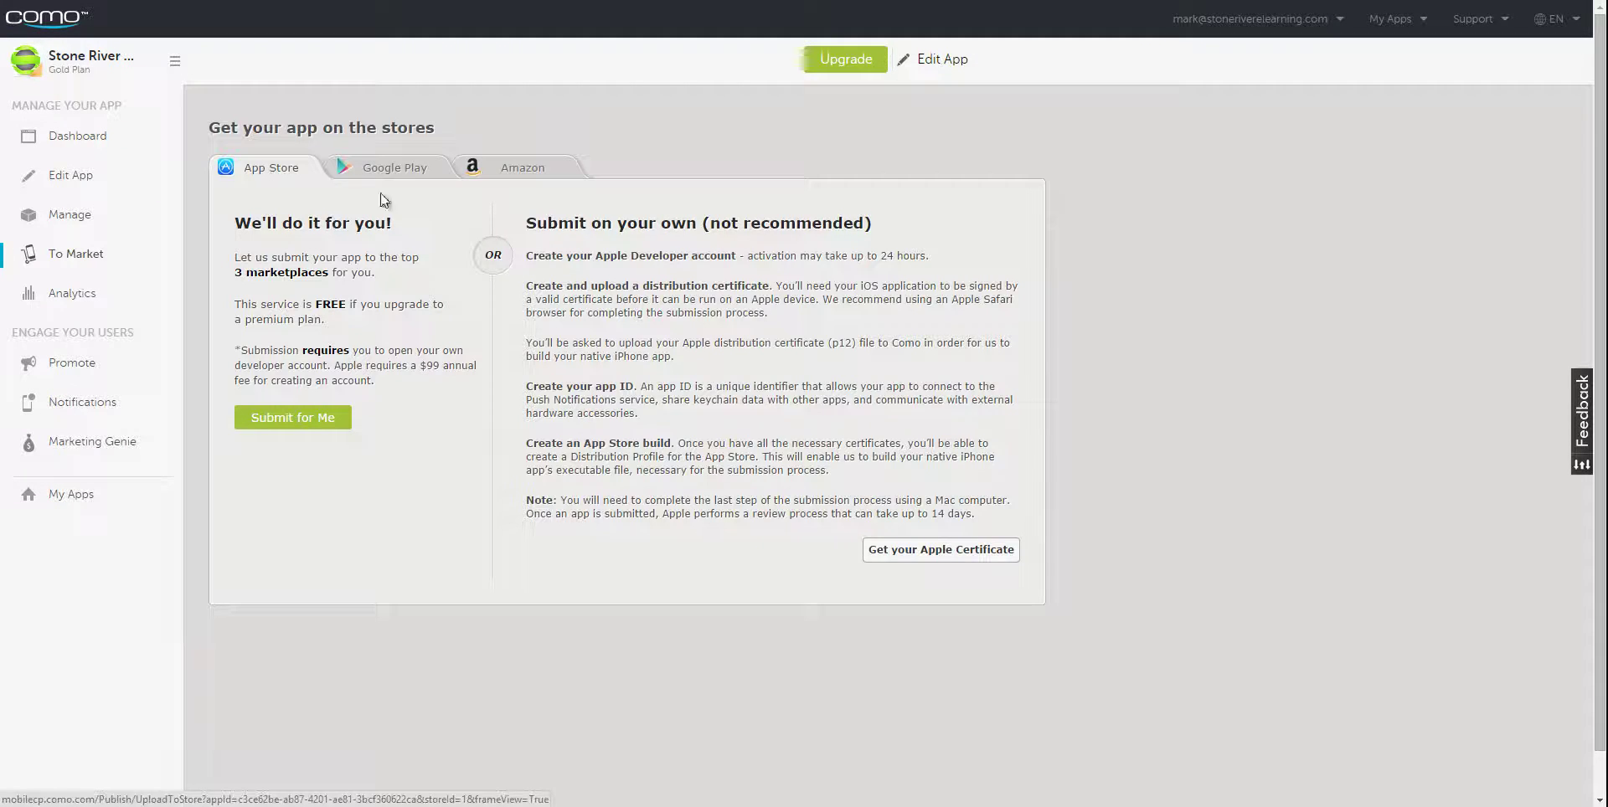
pyautogui.click(902, 556)
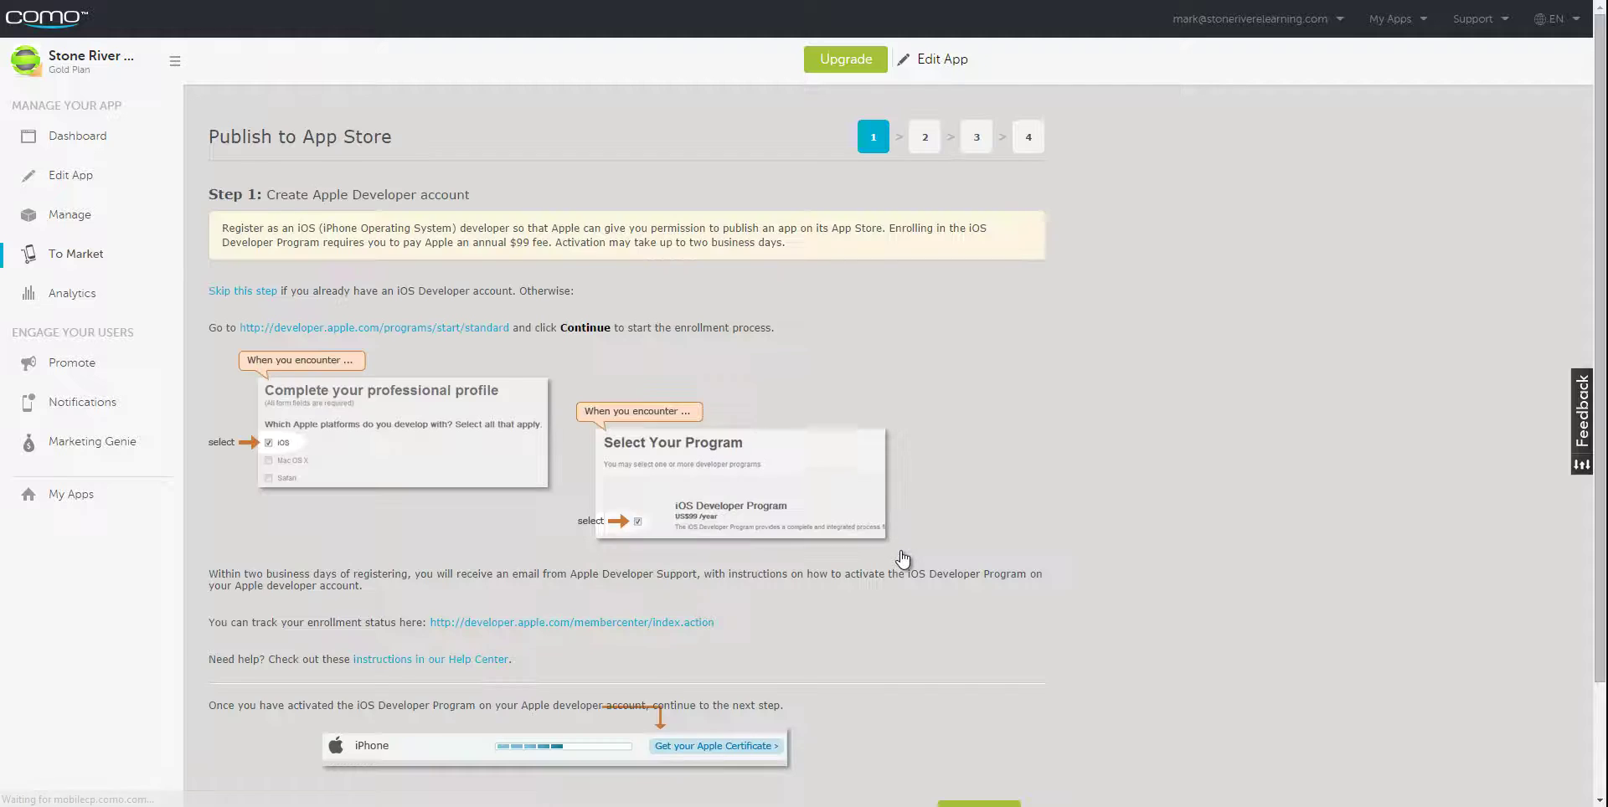